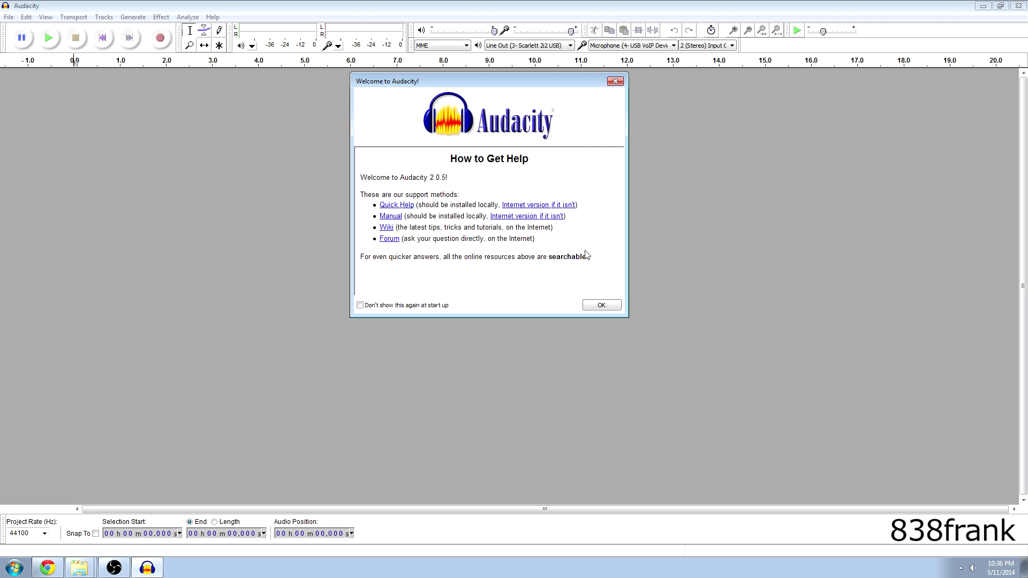
- Dismiss the Welcome to Audacity dialog to leave an empty project
left_click(593, 306)
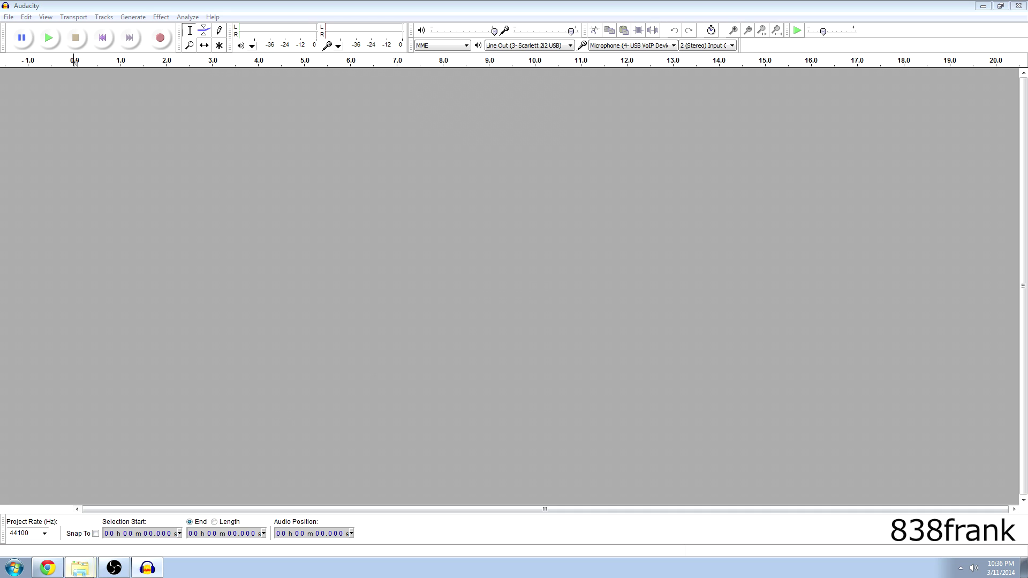
- Import Vaccines FLAC tracks 01–03 from Explorer into Audacity, then maximize Audacity
left_click(79, 567)
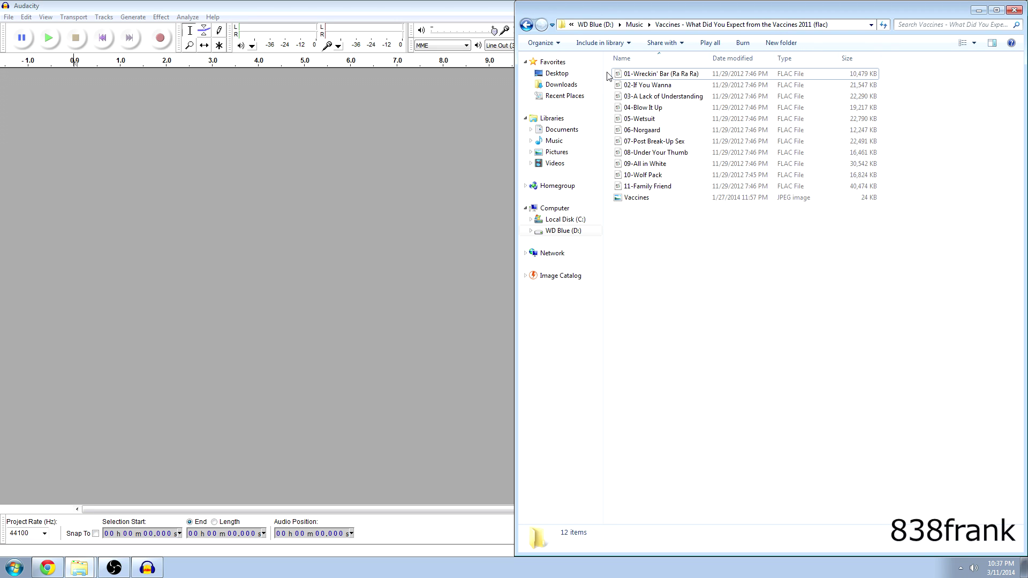
left_click_drag(609, 78, 645, 107)
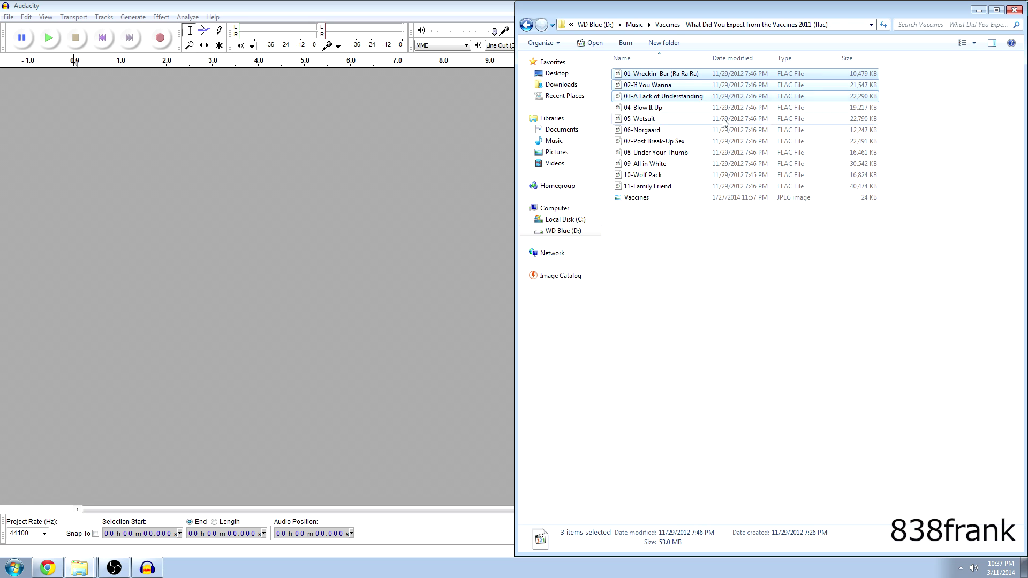
left_click_drag(658, 86, 321, 141)
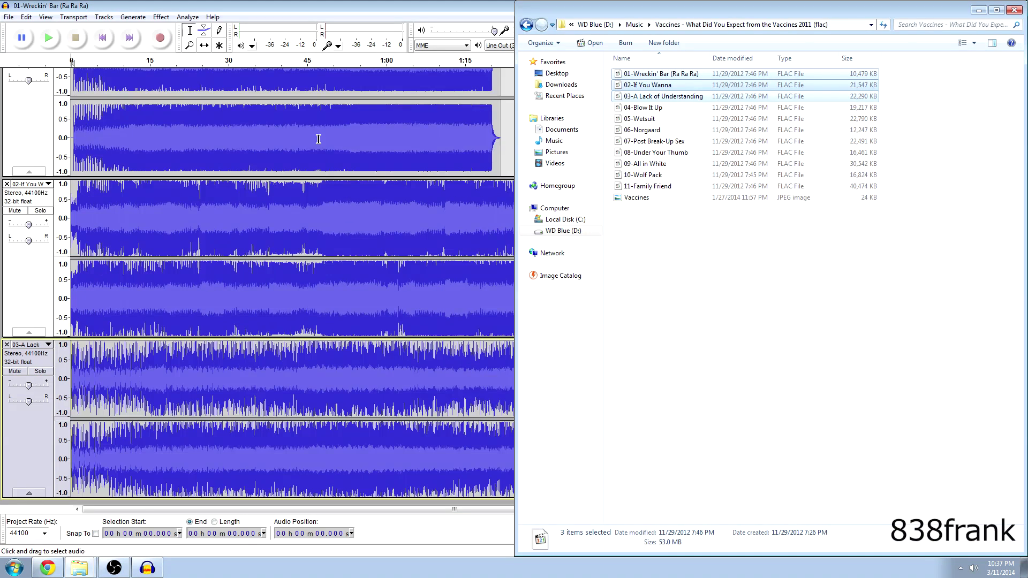
key("super+Up")
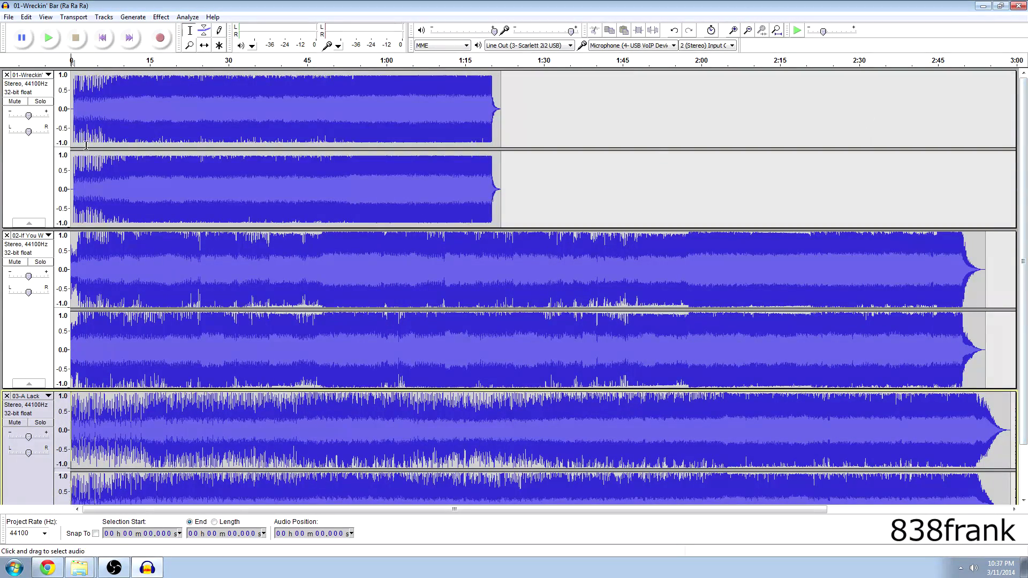
- Select all three imported tracks with Ctrl+A and open File > Export Multiple
left_click(47, 189)
scroll(47, 189, "down", 1)
scroll(36, 210, "up", 1)
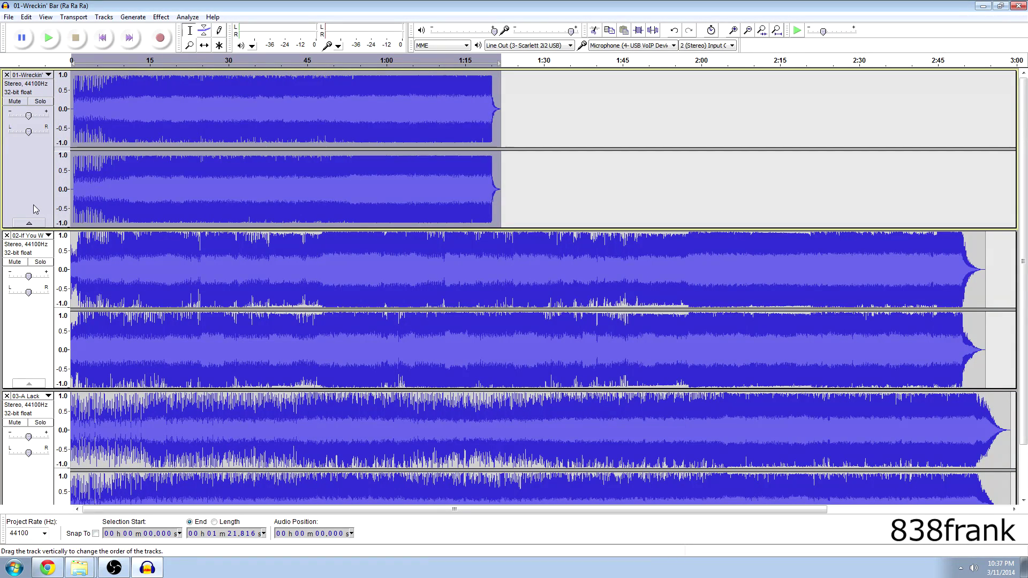
key("ctrl+a")
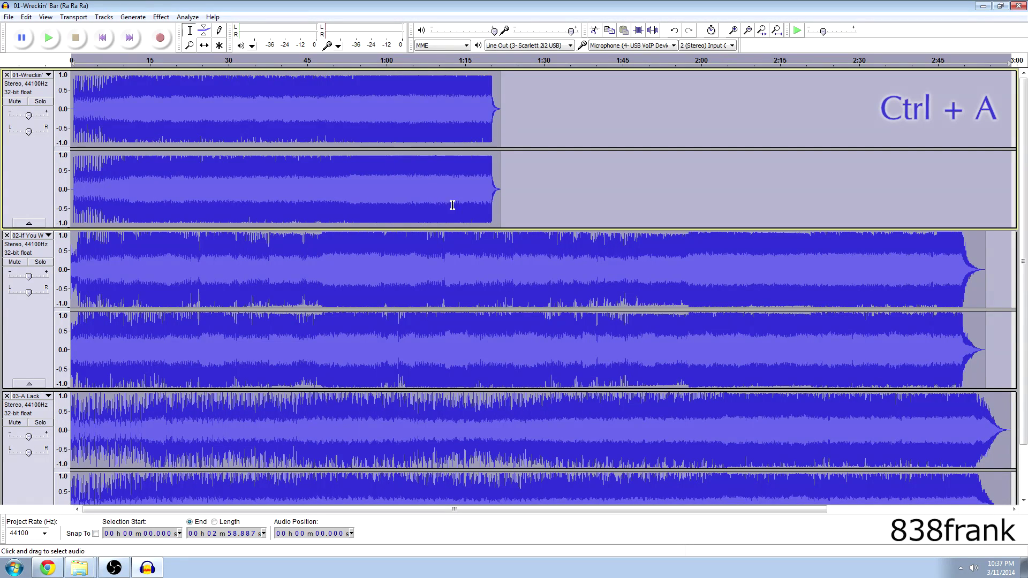
scroll(465, 222, "down", 1)
scroll(377, 241, "up", 1)
scroll(377, 240, "down", 1)
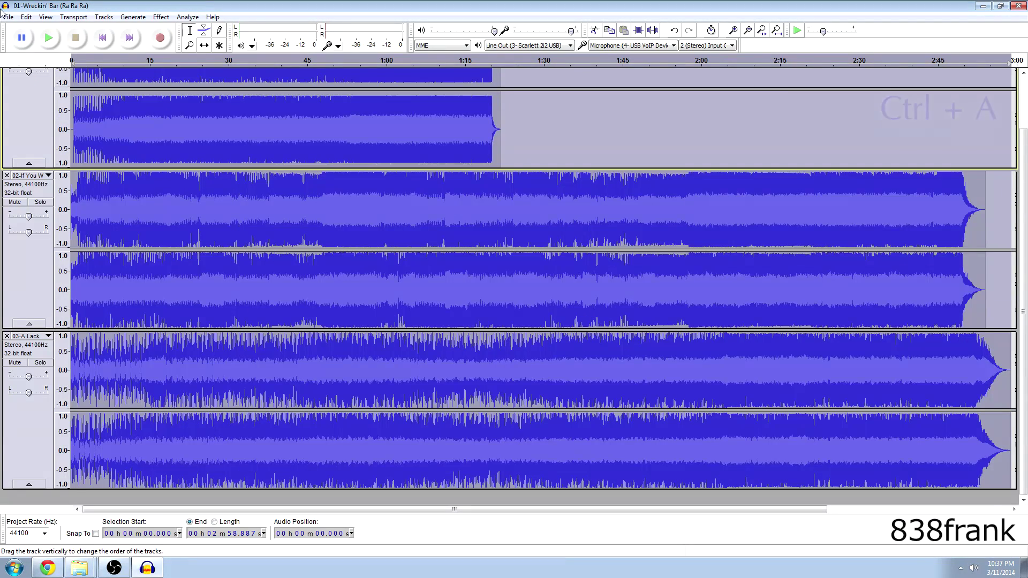
left_click(9, 18)
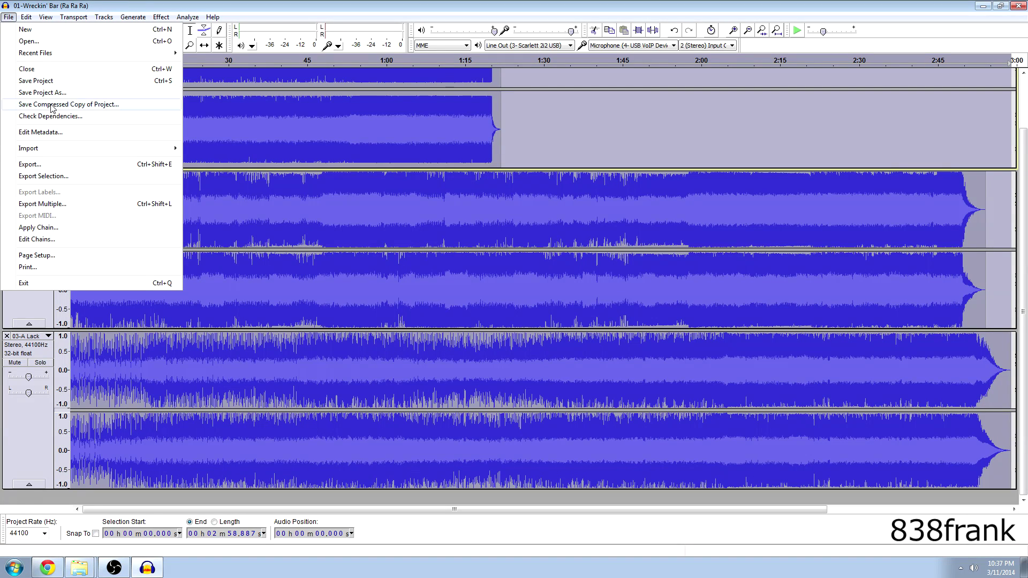
left_click(89, 210)
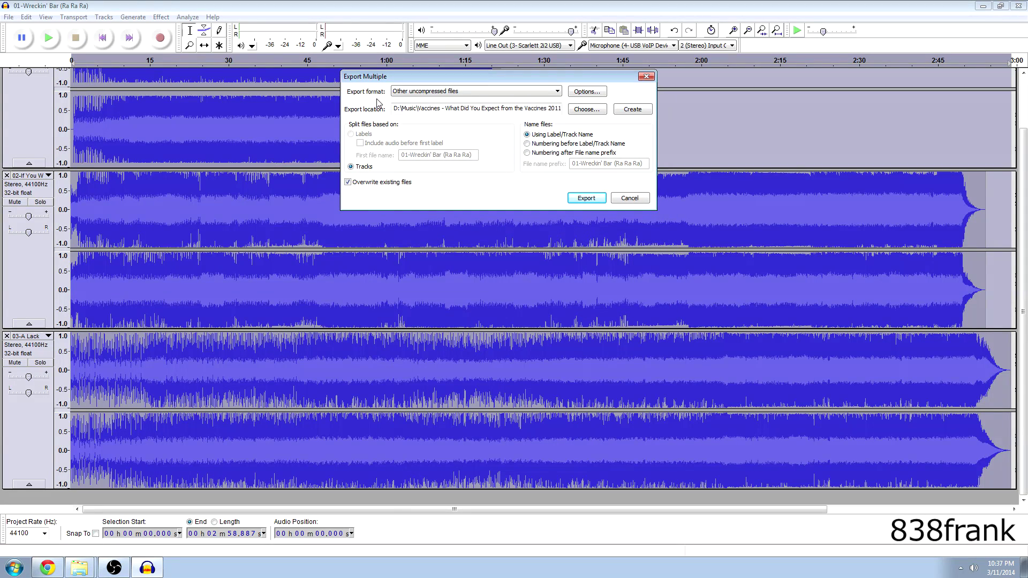
- Set the export format to MP3 Files, constant 192 kbps, Joint Stereo channel mode
left_click(403, 93)
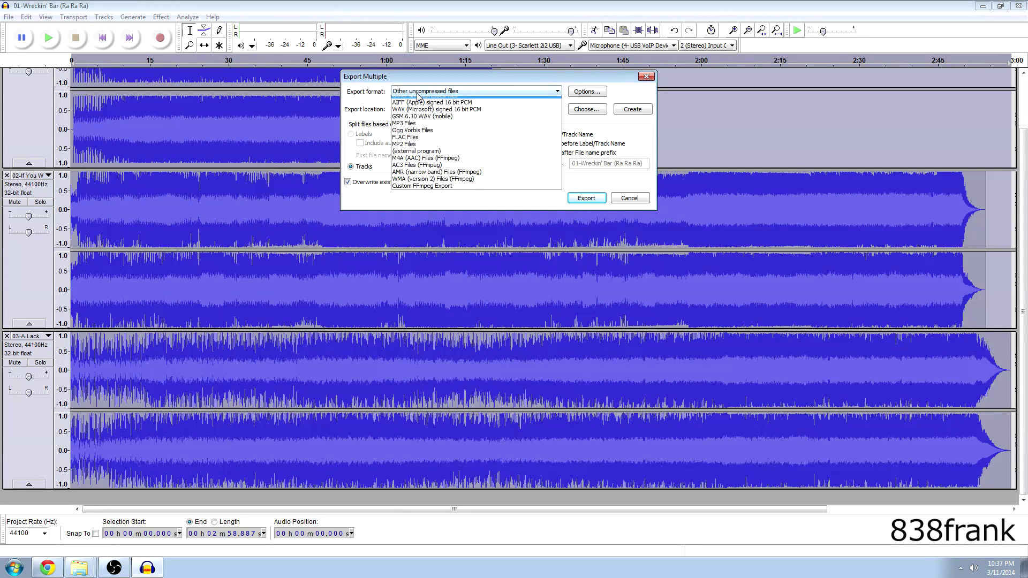
left_click(410, 129)
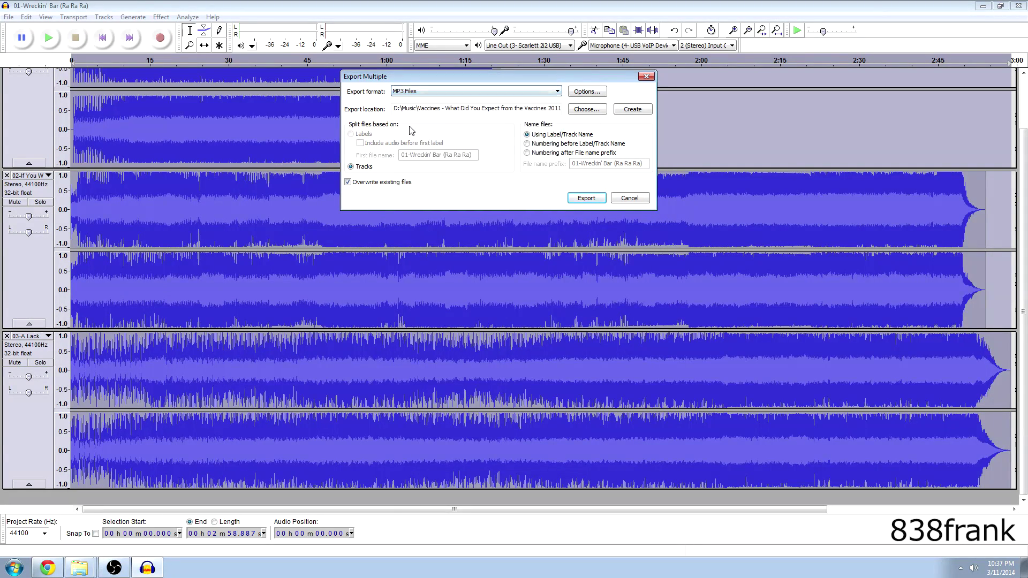
left_click(588, 92)
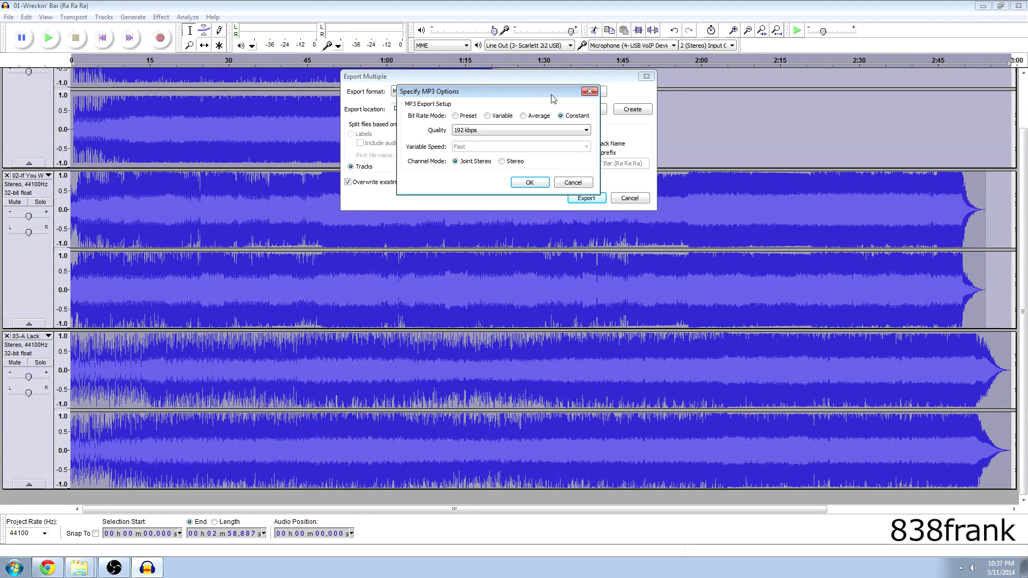
left_click(478, 131)
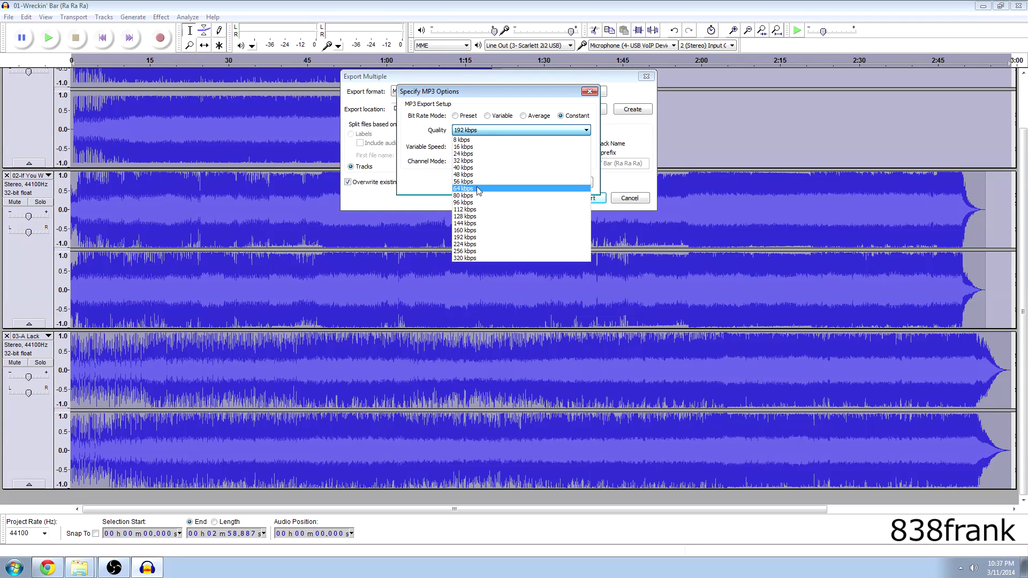
left_click(512, 237)
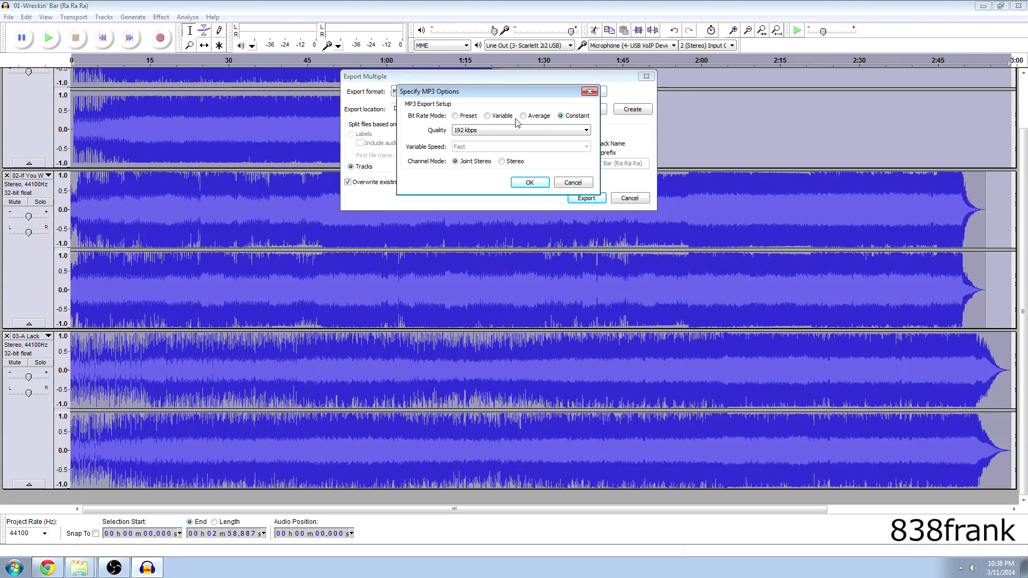
left_click(466, 161)
left_click(526, 184)
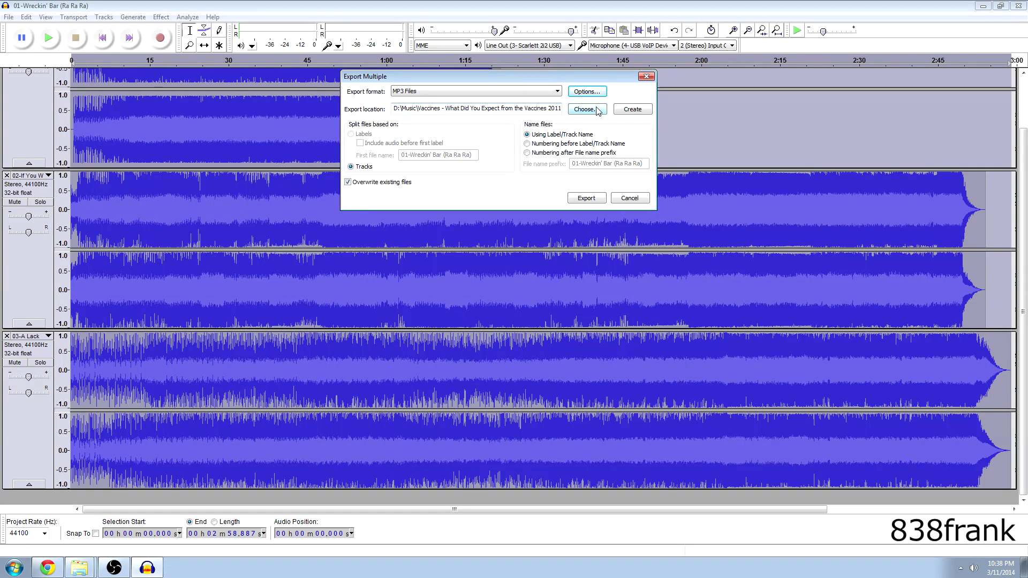
- Make a new folder inside the Vaccines album folder the export destination
left_click(592, 111)
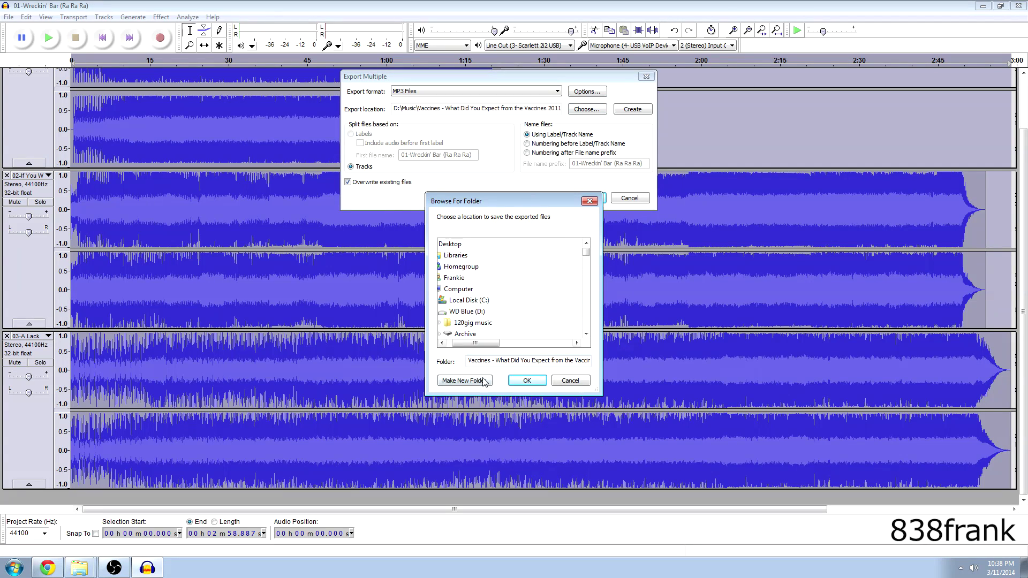
left_click(478, 381)
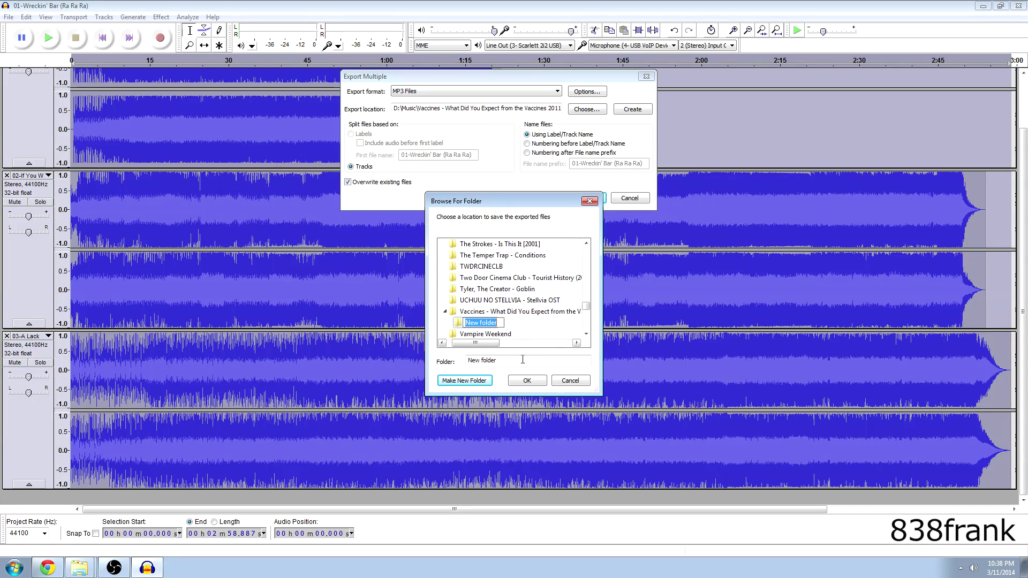
left_click(526, 380)
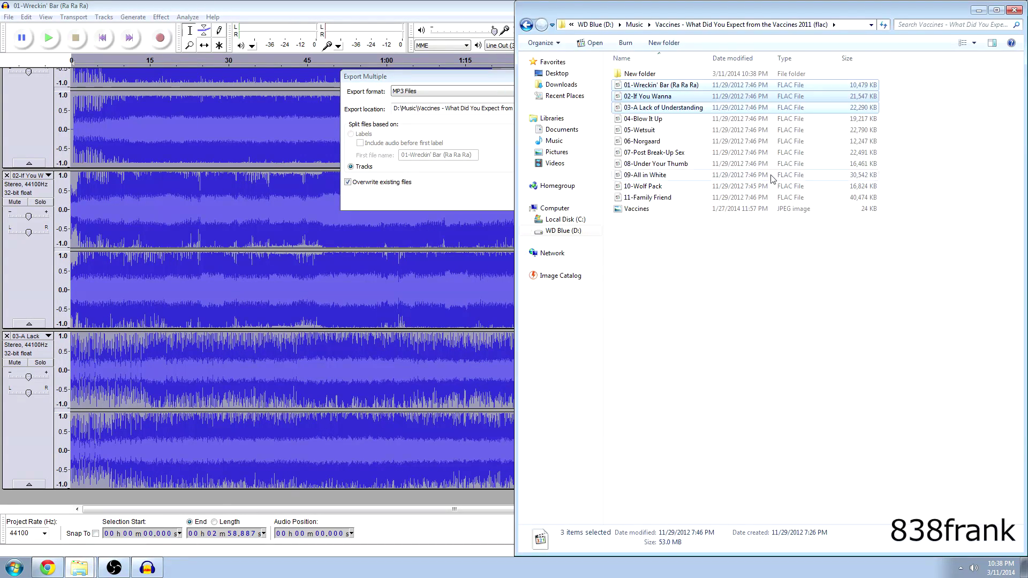
- Check in Explorer that the new folder is empty, then minimize Explorer
double_click(693, 74)
left_click(527, 25)
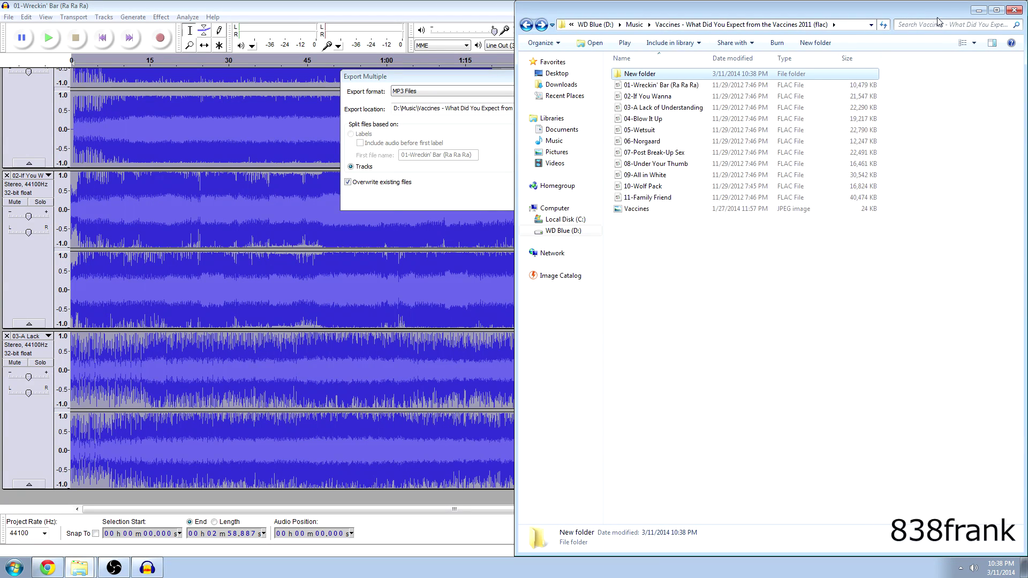
left_click(978, 10)
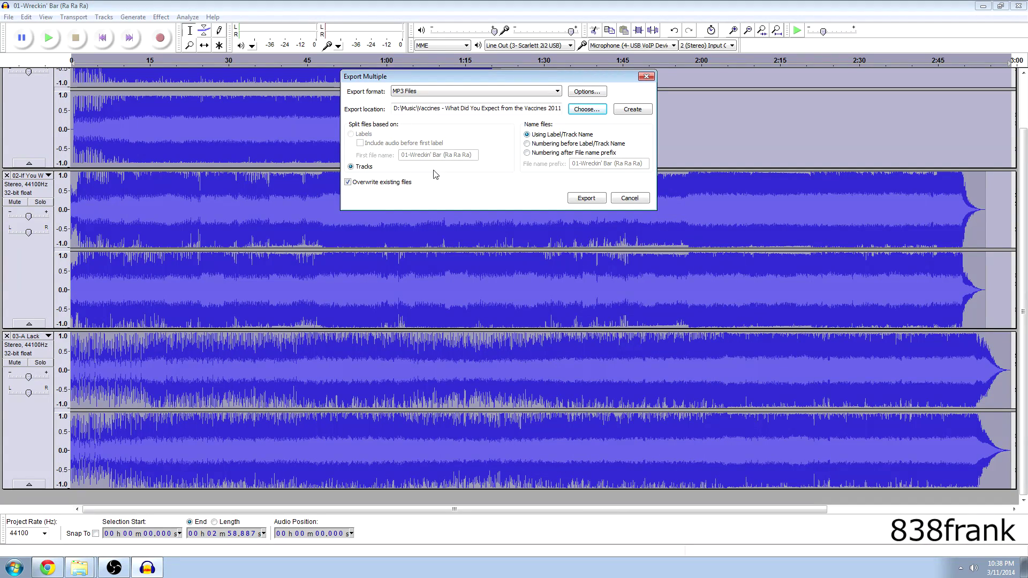
- Start the MP3 export and accept the Edit Metadata tags for all three tracks
left_click(576, 199)
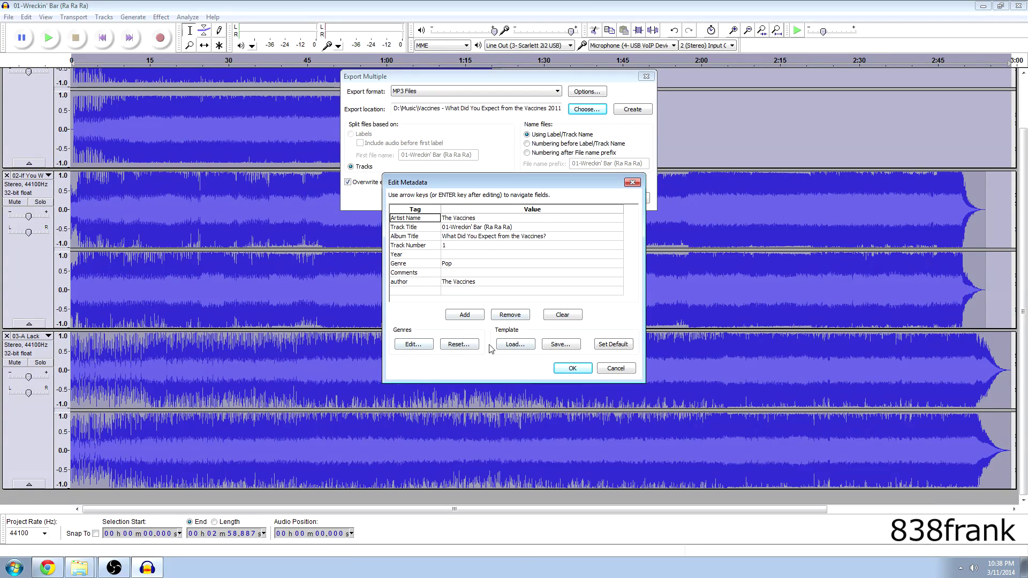
left_click(583, 372)
left_click(572, 368)
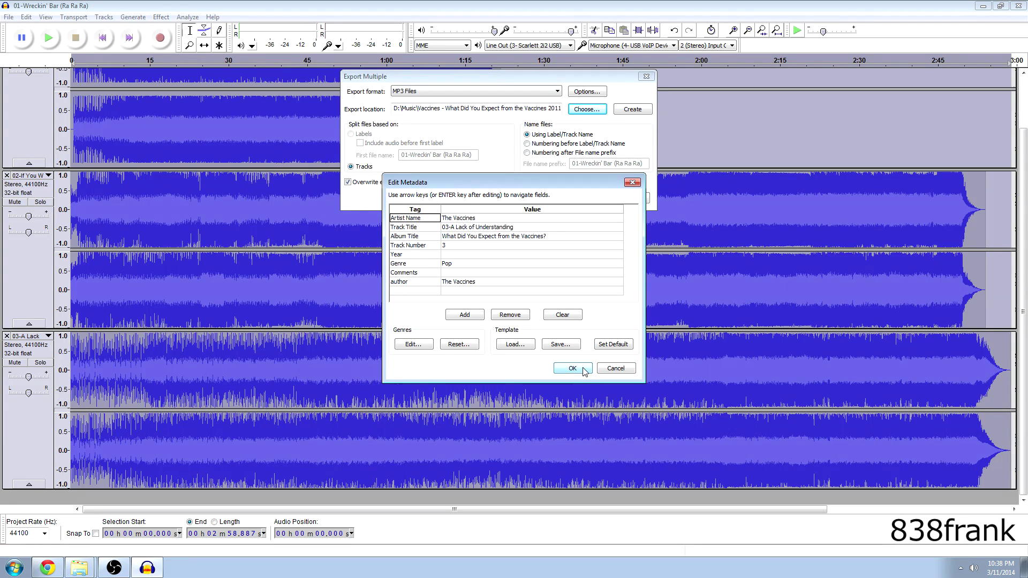
left_click(572, 368)
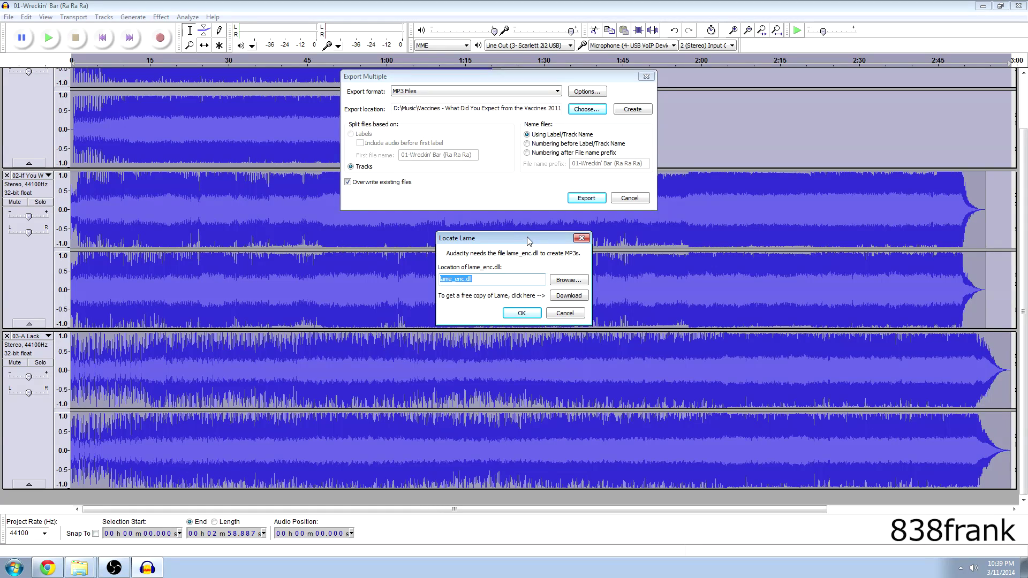
- Move the Locate Lame prompt aside and use its Download button to open the LAME site
mouse_move(528, 241)
left_mouse_down()
mouse_move(525, 213)
mouse_move(522, 223)
left_mouse_up()
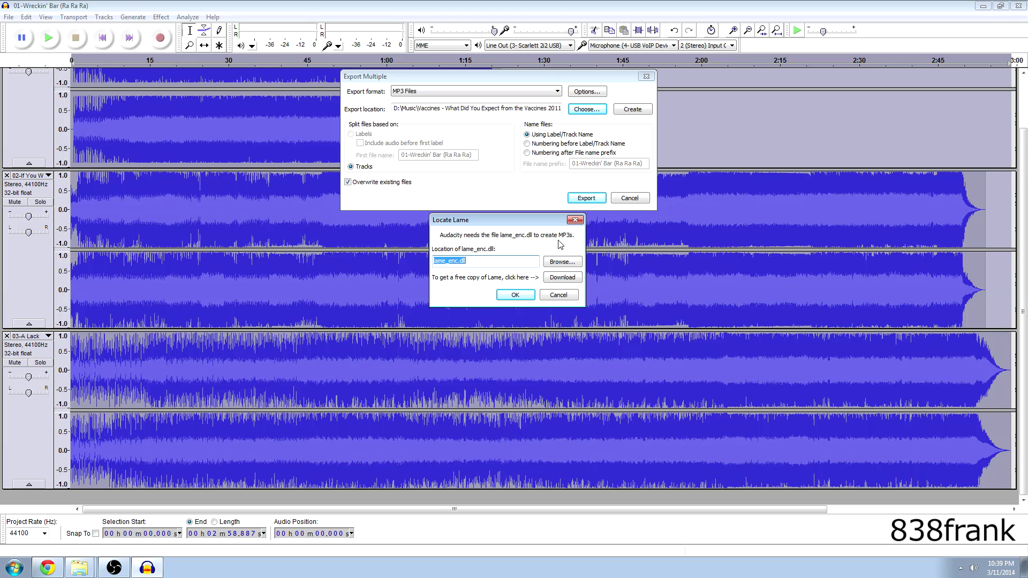
left_click(554, 284)
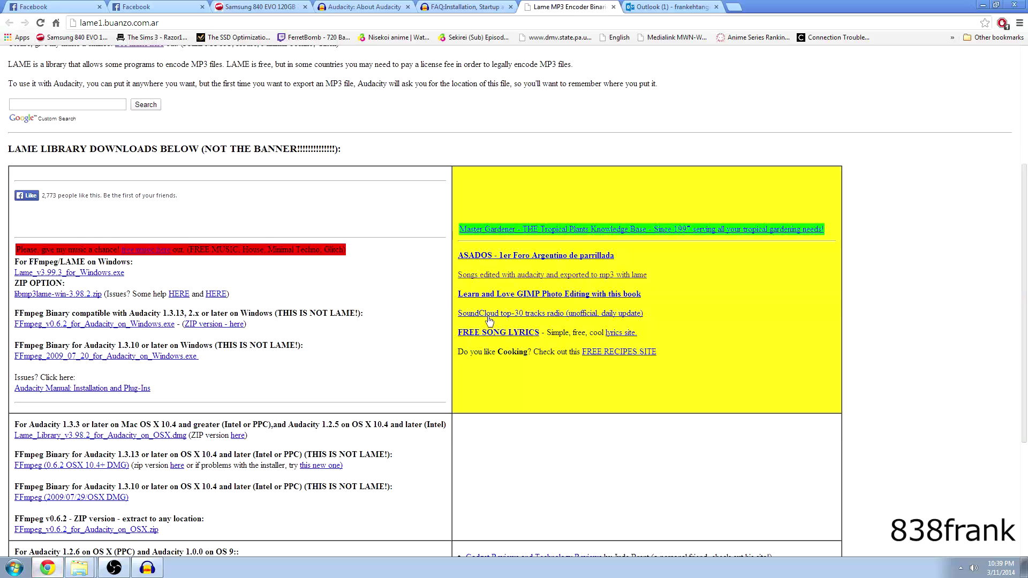
- Settle on the FAQ:Installation tab and highlight the step to visit the LAME download page
left_click(435, 6)
left_click(358, 7)
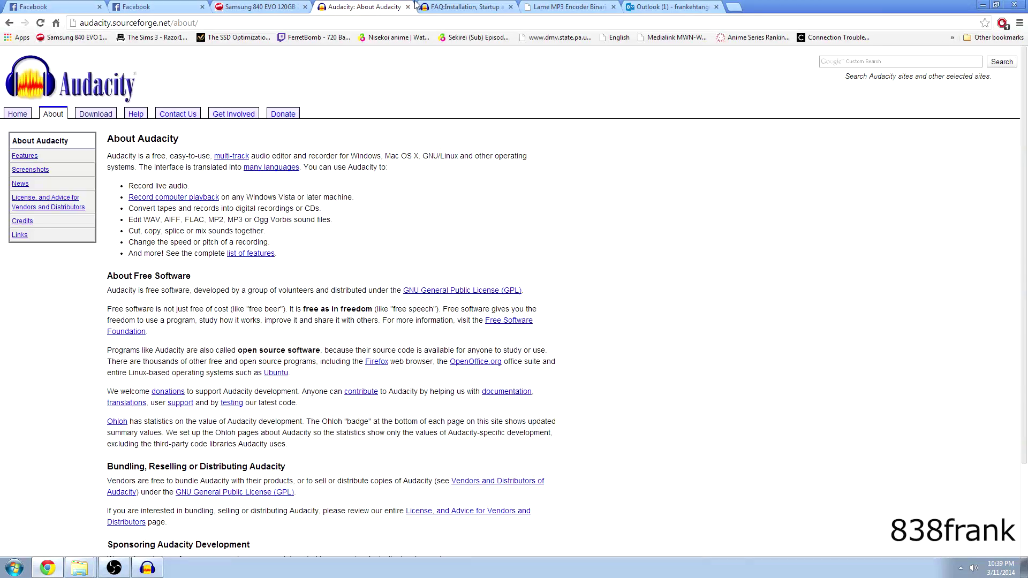
left_click(465, 5)
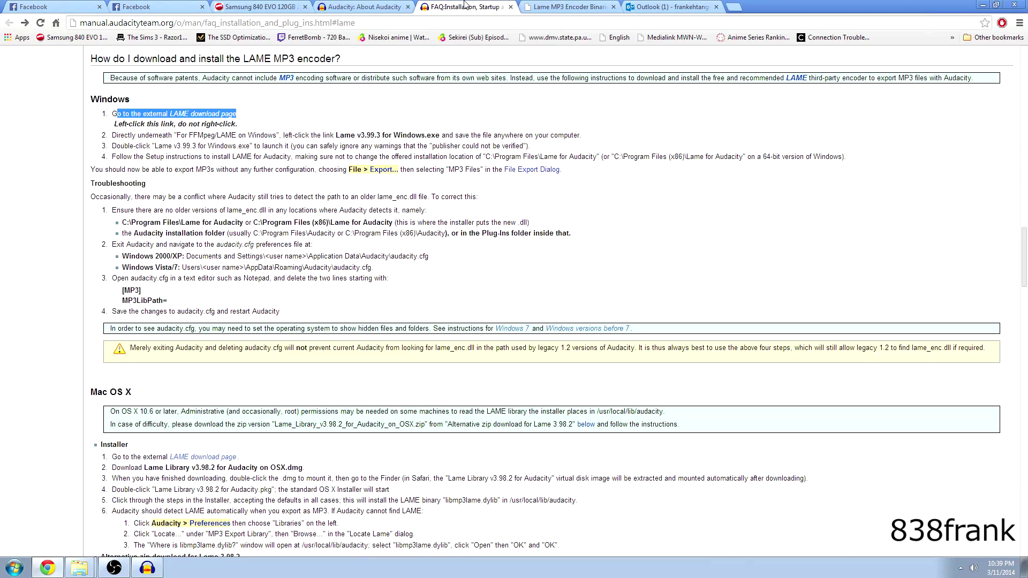
left_click(361, 7)
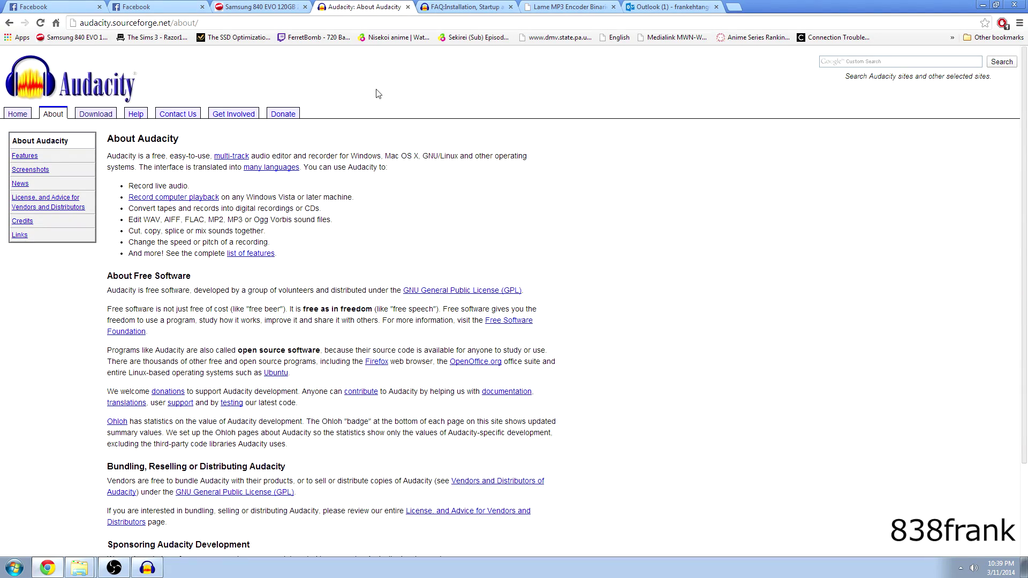
left_click(502, 6)
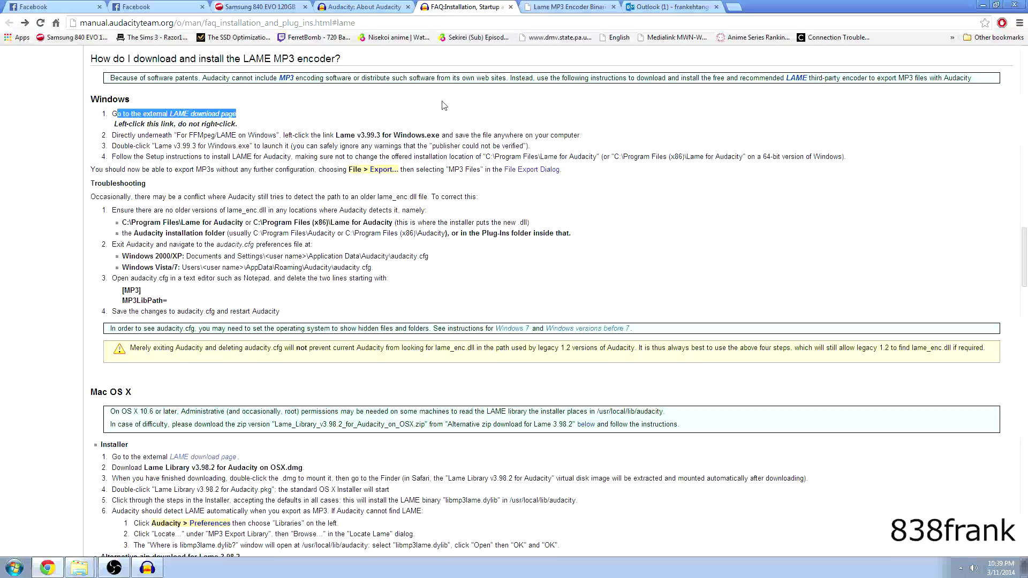
left_click_drag(91, 59, 341, 60)
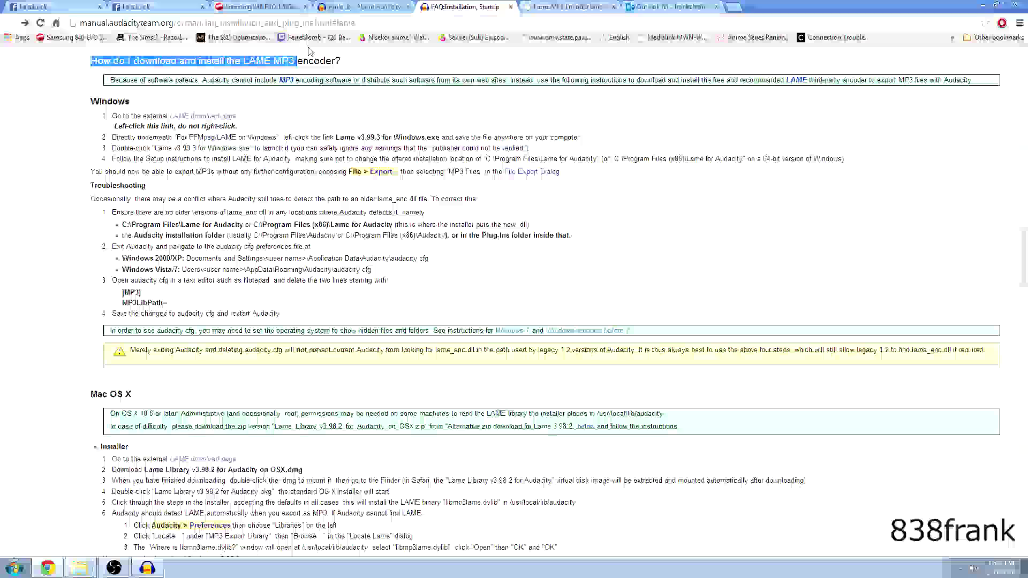
left_click(24, 156)
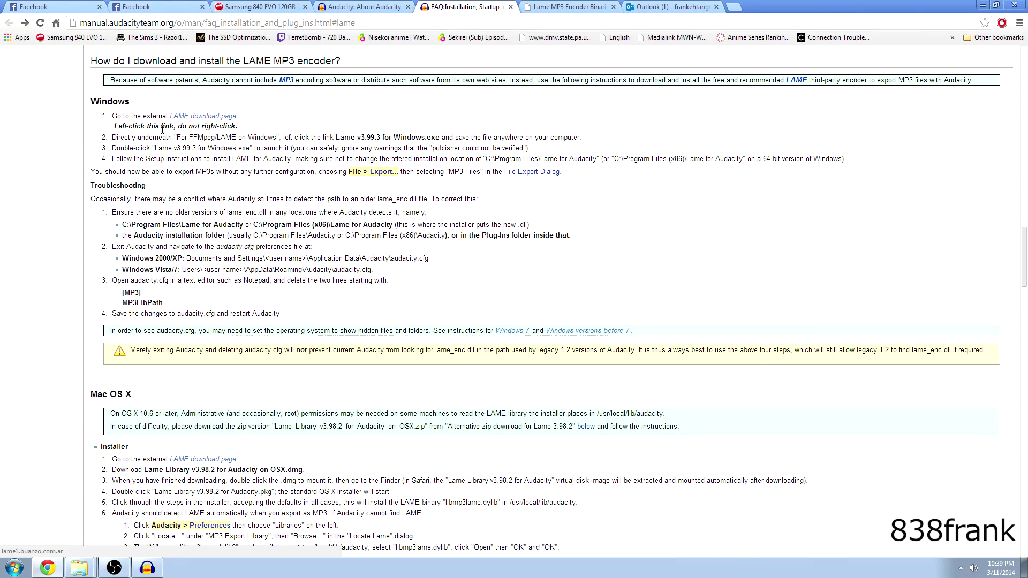
left_click_drag(102, 119, 248, 110)
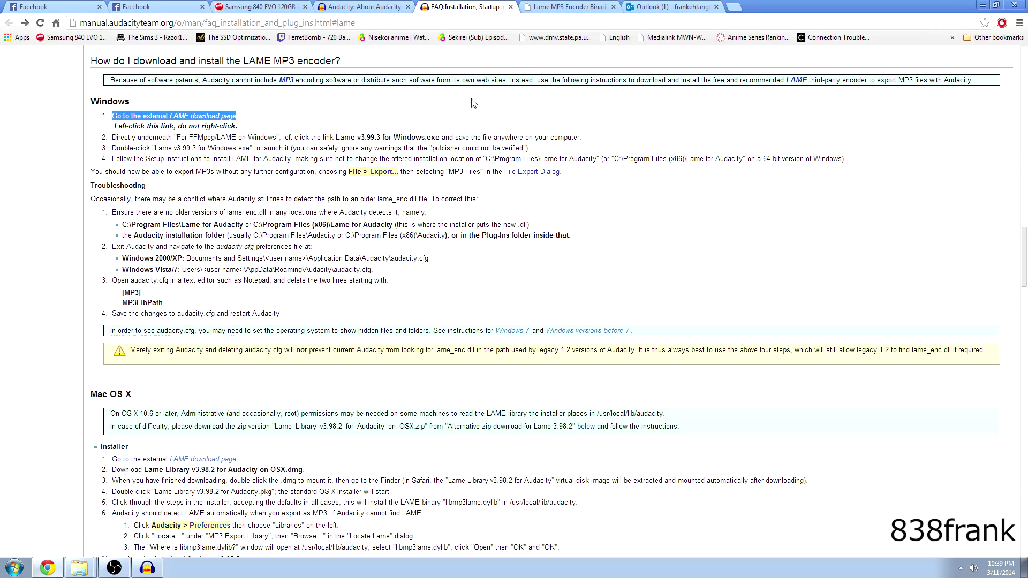
- Switch to the Lame MP3 Encoder Binaries page and find the Windows Lame_v3.99.3 download
left_click(578, 5)
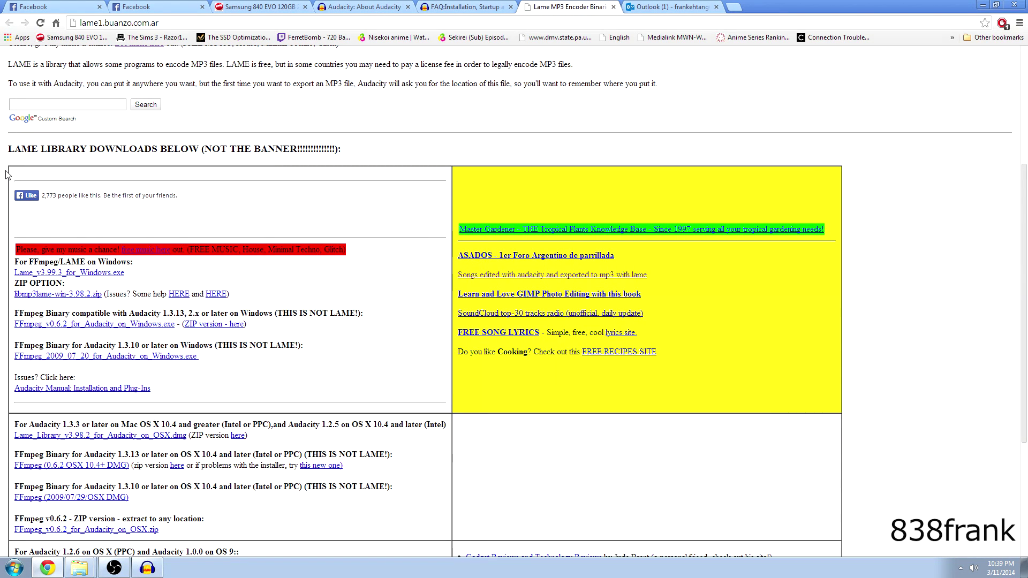
scroll(54, 187, "up", 3)
scroll(107, 214, "down", 3)
scroll(160, 225, "up", 3)
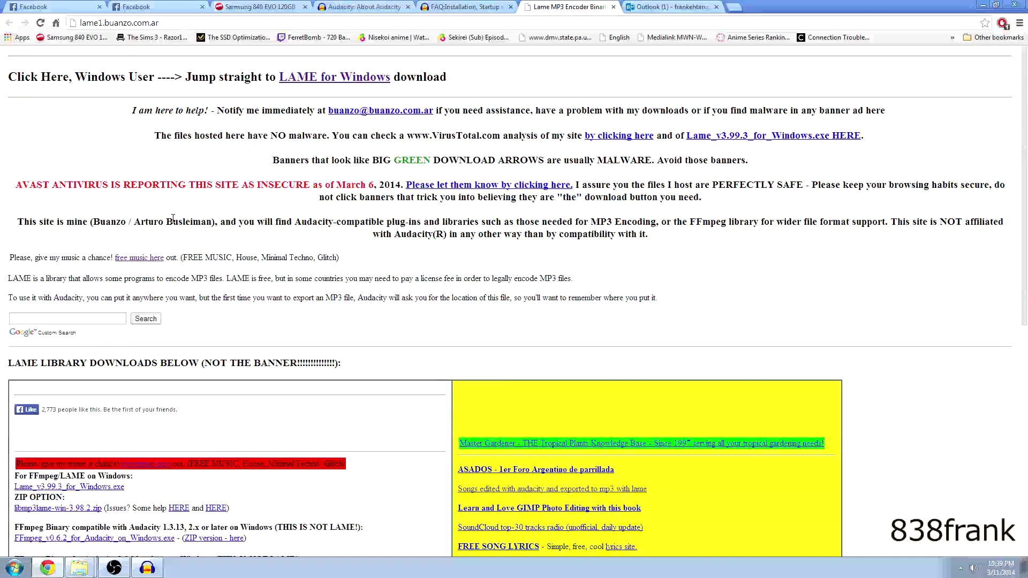
scroll(216, 238, "down", 4)
scroll(217, 238, "up", 1)
scroll(318, 292, "down", 1)
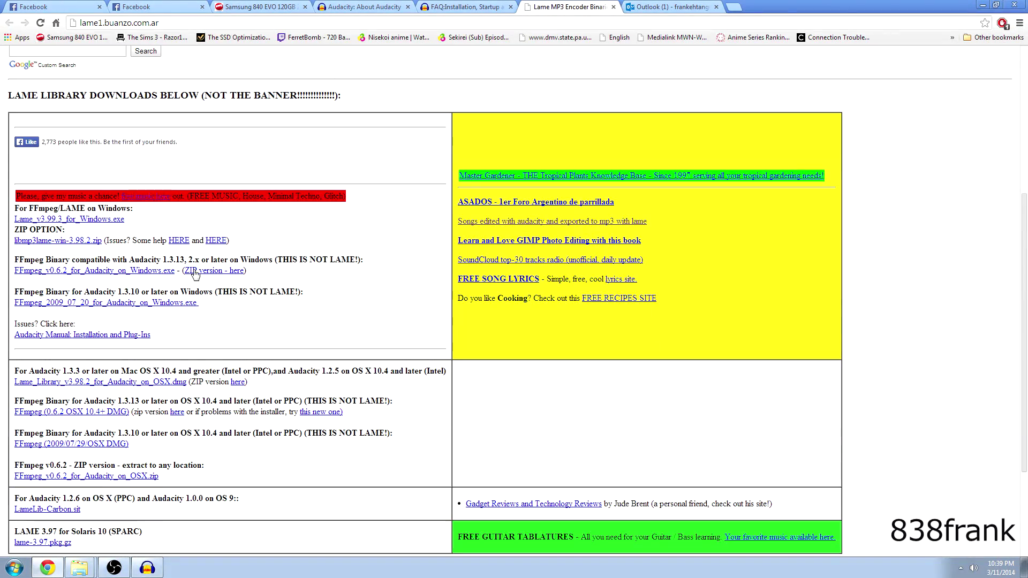
left_click_drag(12, 209, 152, 211)
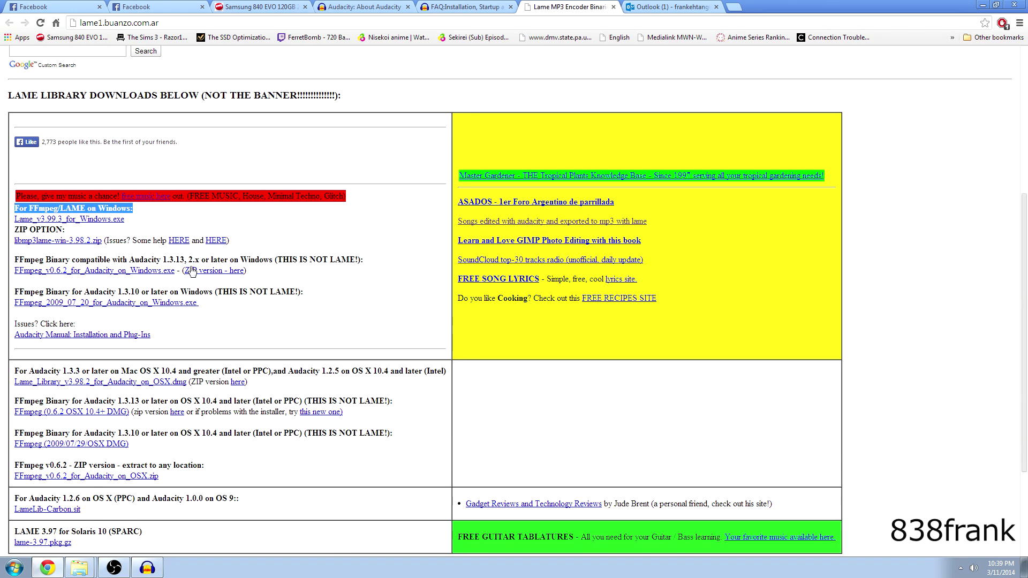
left_click(333, 247)
scroll(418, 238, "up", 1)
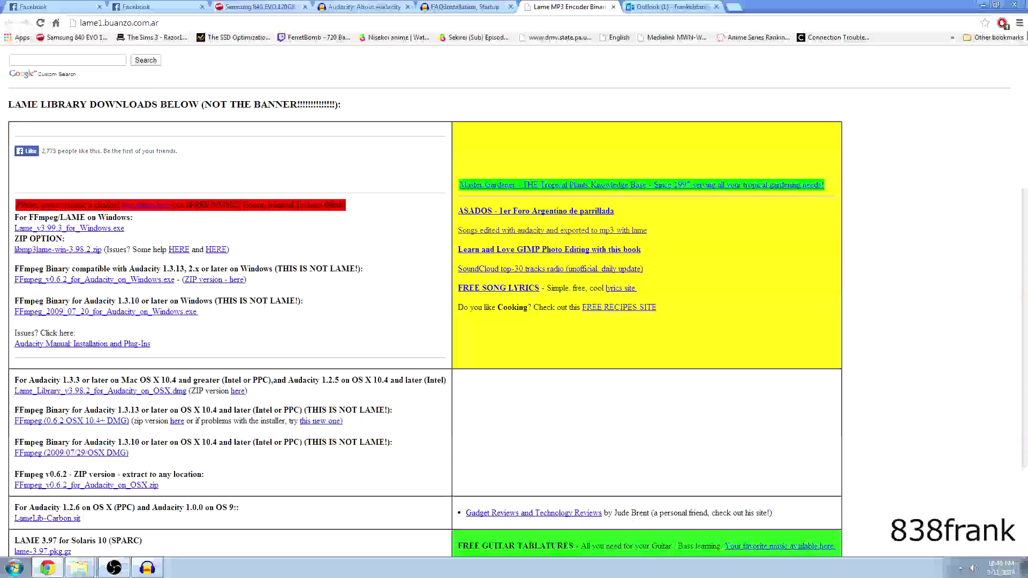
- Run Lame_v3.99.3_for_Windows.exe from Chrome's Downloads page, allowing the unverified installer
left_click(1023, 25)
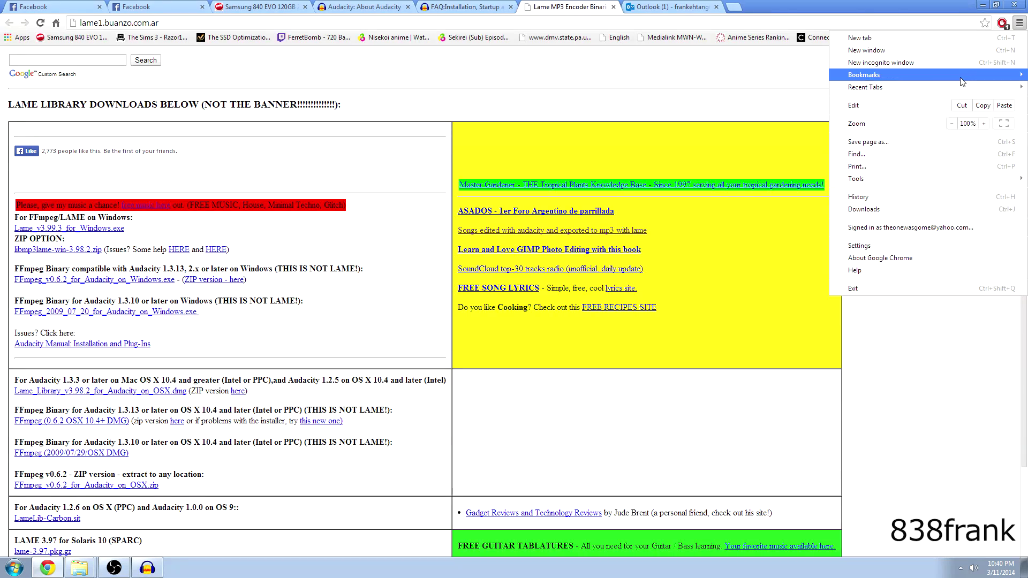
left_click(908, 208)
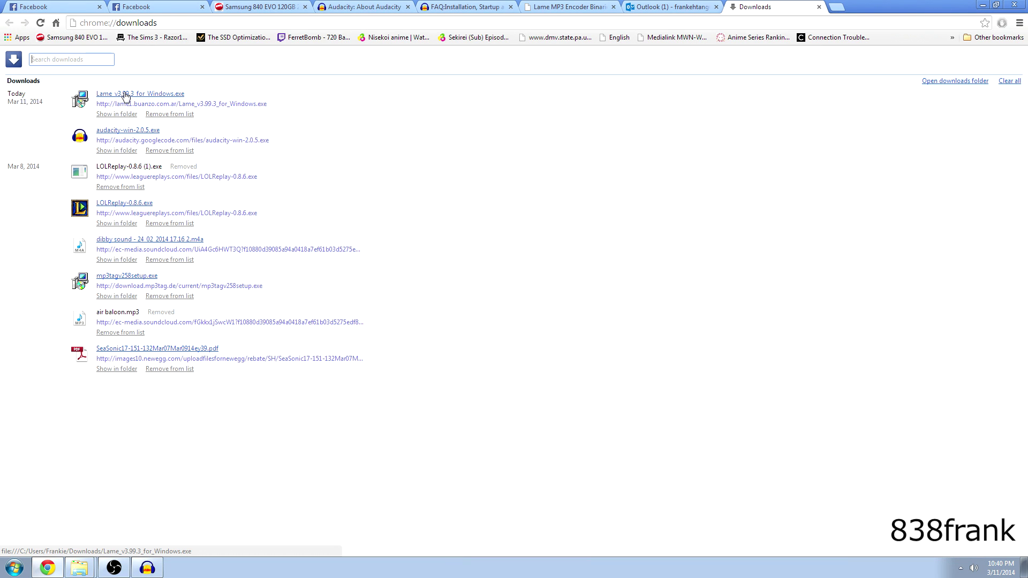
left_click(163, 95)
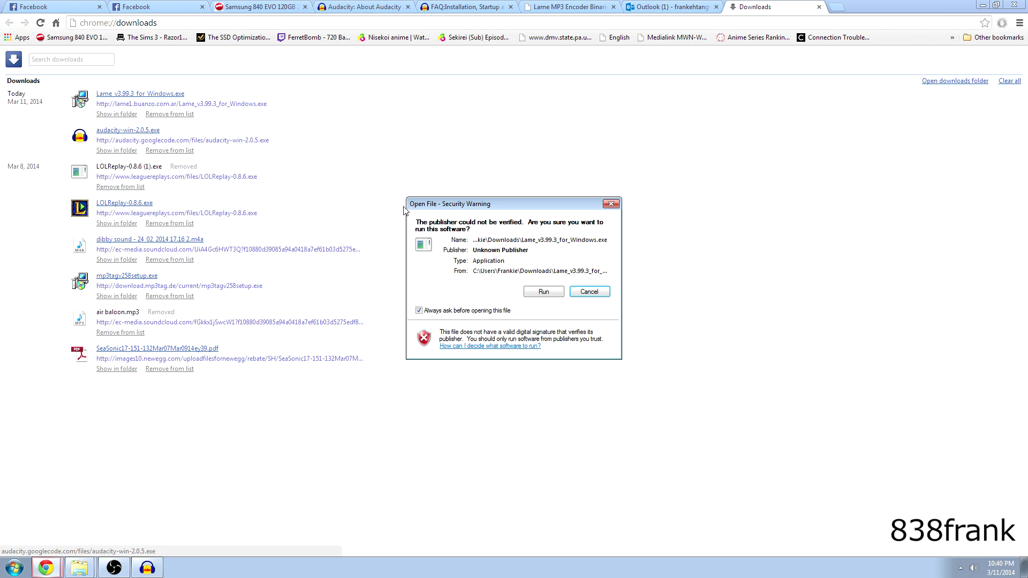
left_click(536, 292)
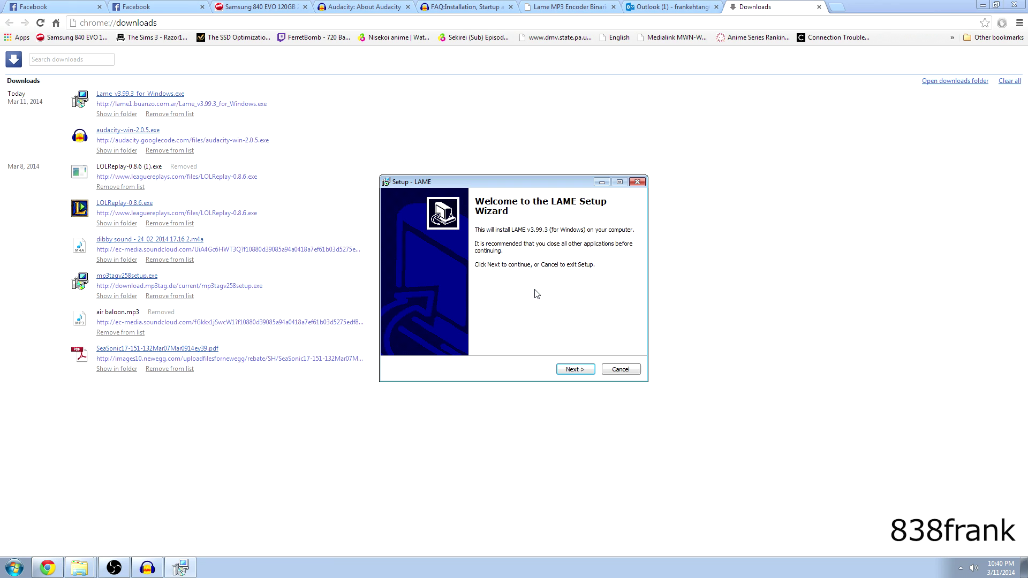
- Go through LAME Setup with the default location and install it
left_click(575, 370)
left_click(576, 371)
left_click(576, 371)
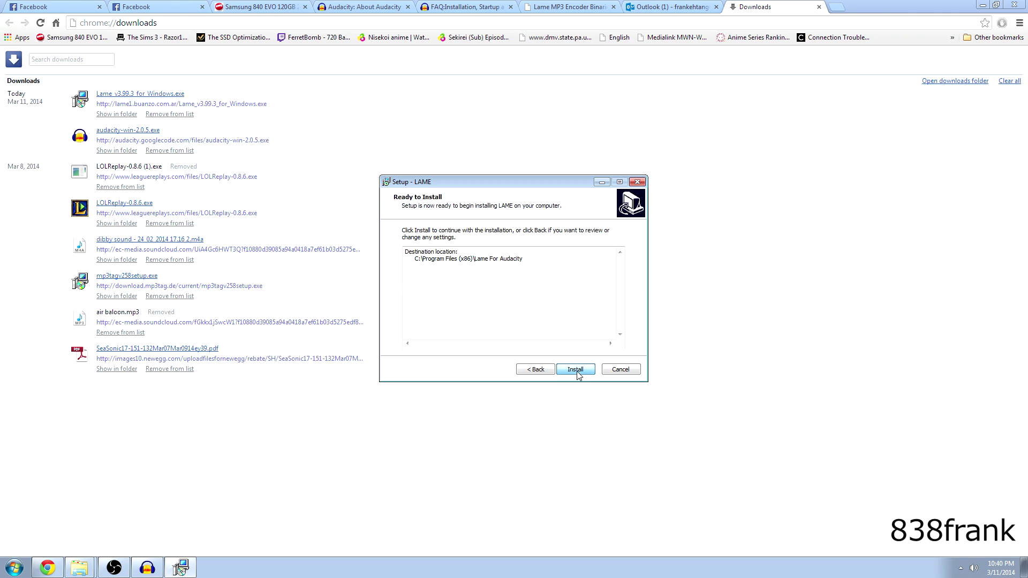
left_click(575, 370)
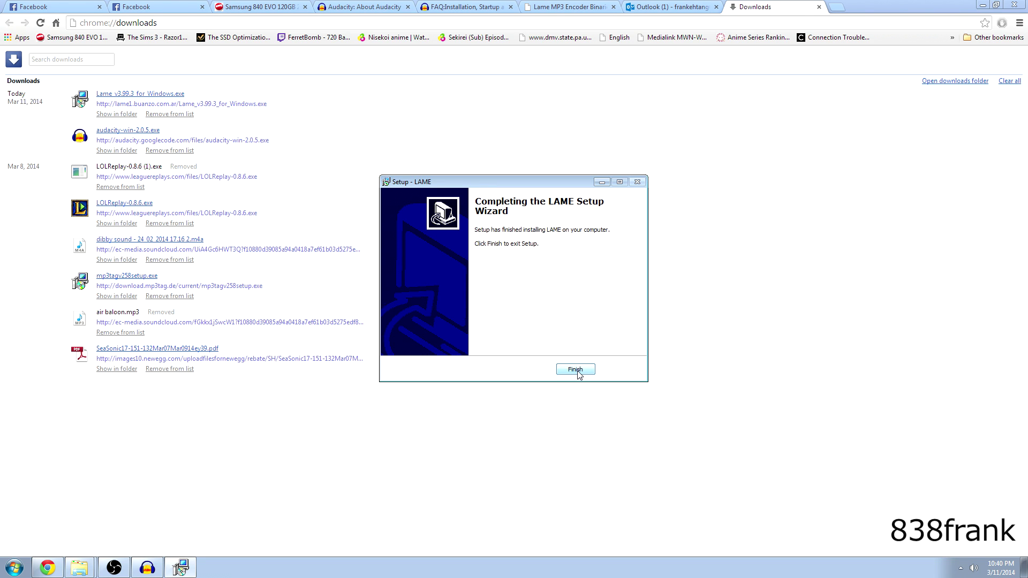
- Finish the LAME encoder install and accept the lame_enc.dll location in Audacity
left_click(575, 370)
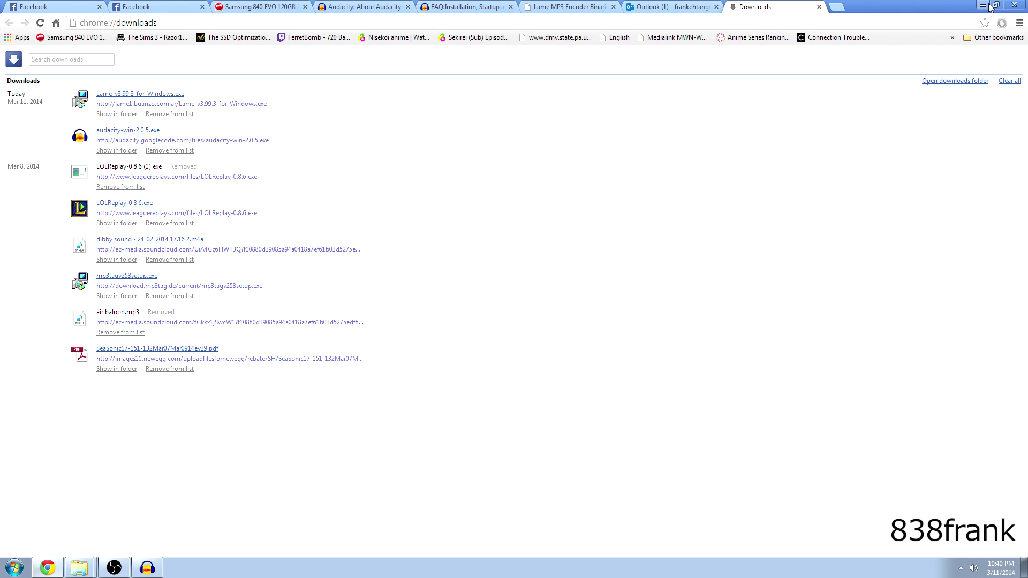
key("alt+Tab")
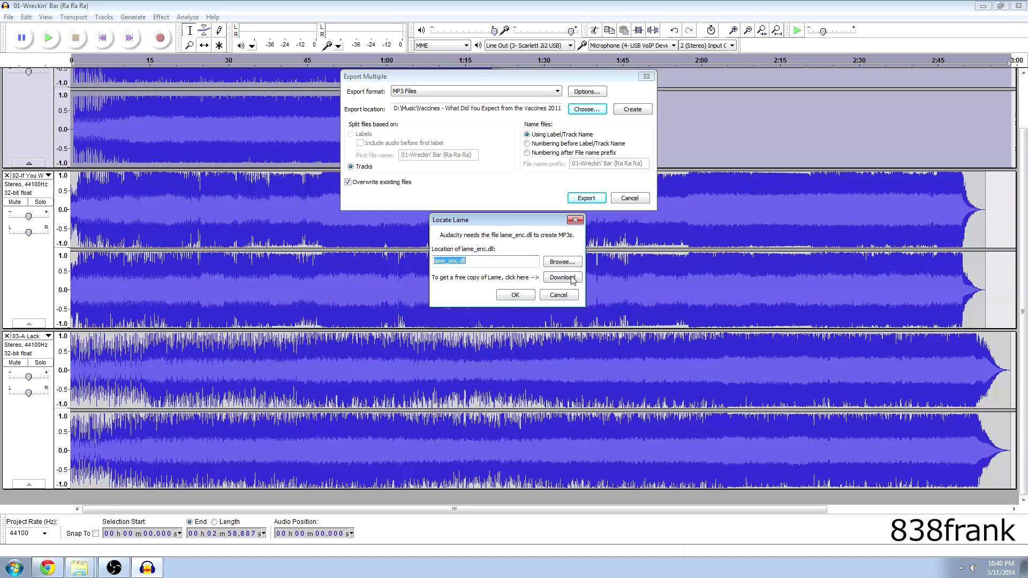
left_click(515, 296)
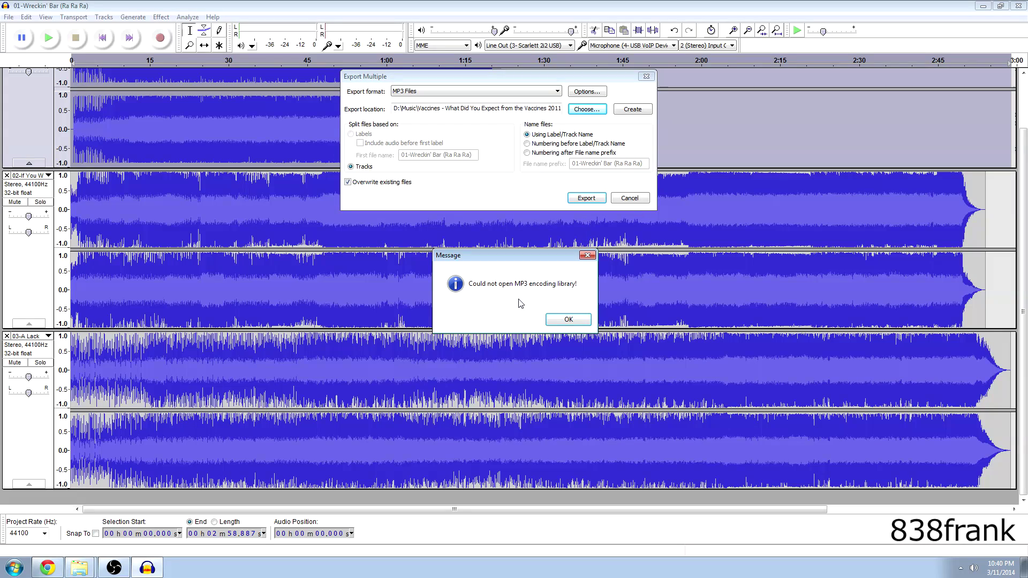
- Dismiss the encoding-library error and the 0-files summary, and cancel Export Multiple
left_click(580, 324)
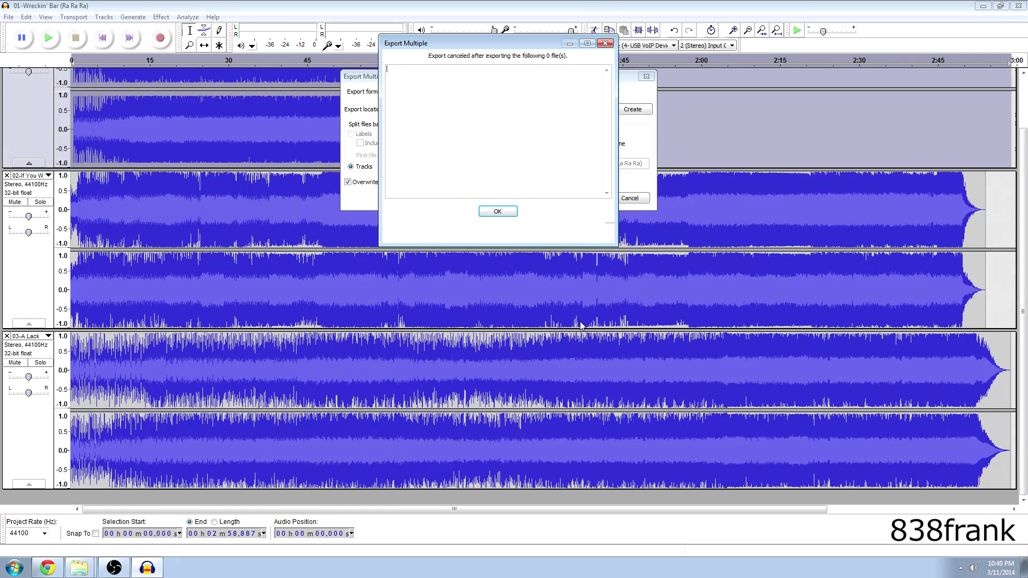
left_click(498, 211)
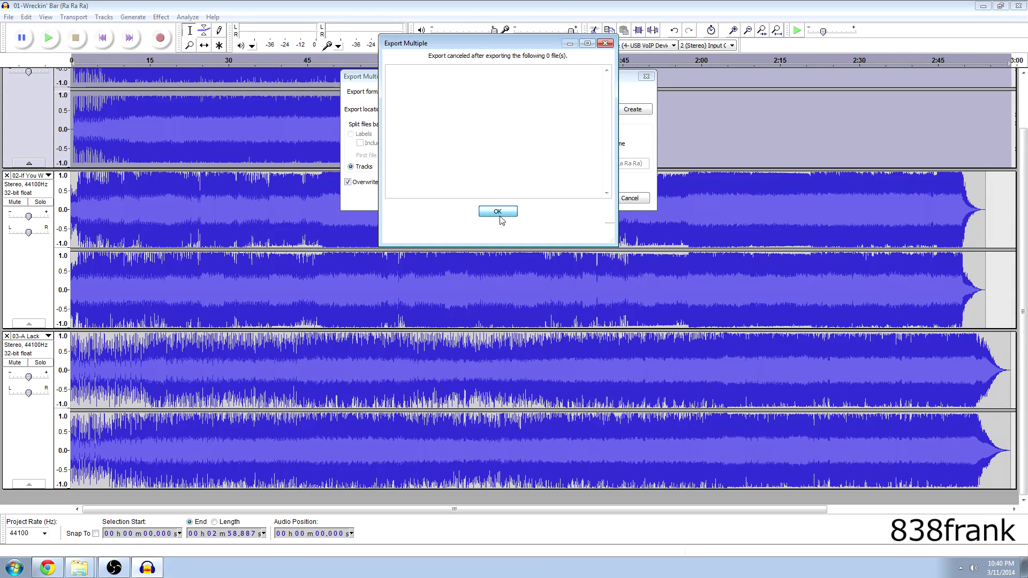
left_click(636, 199)
- Use Export Multiple to write the three tracks as 192 kbps MP3s into New folder, accepting the metadata
left_click(10, 17)
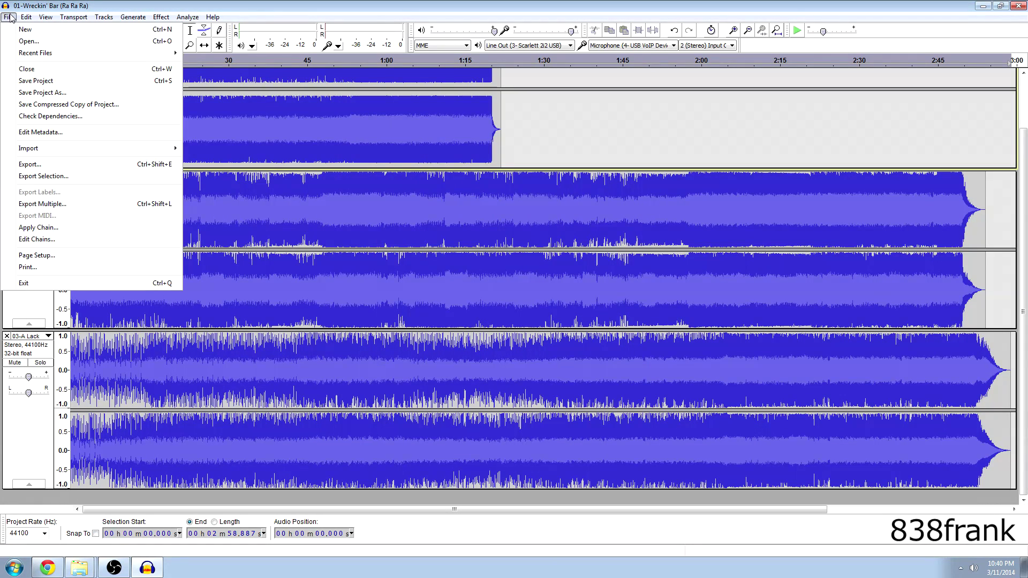
left_click(43, 204)
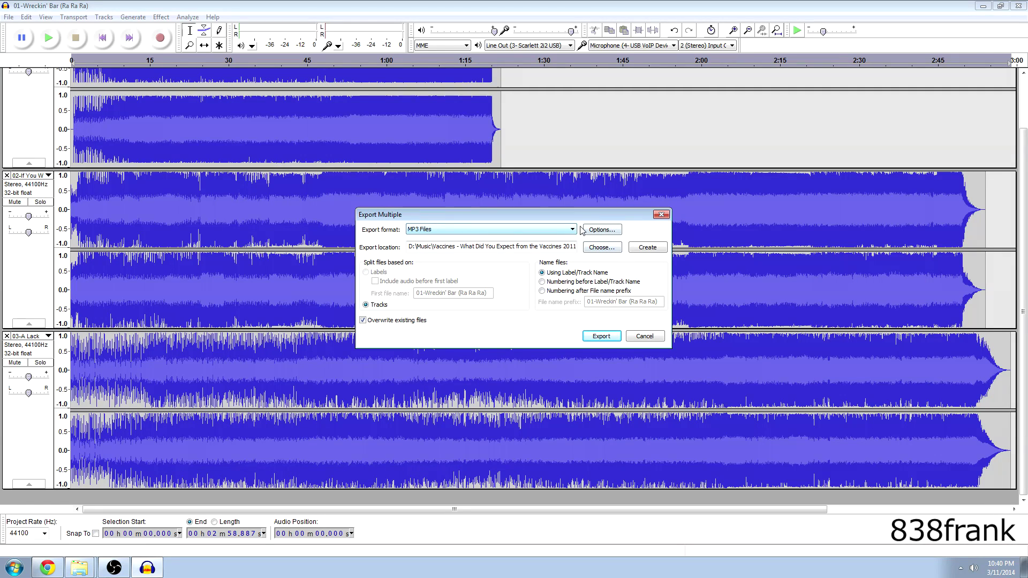
left_click(601, 336)
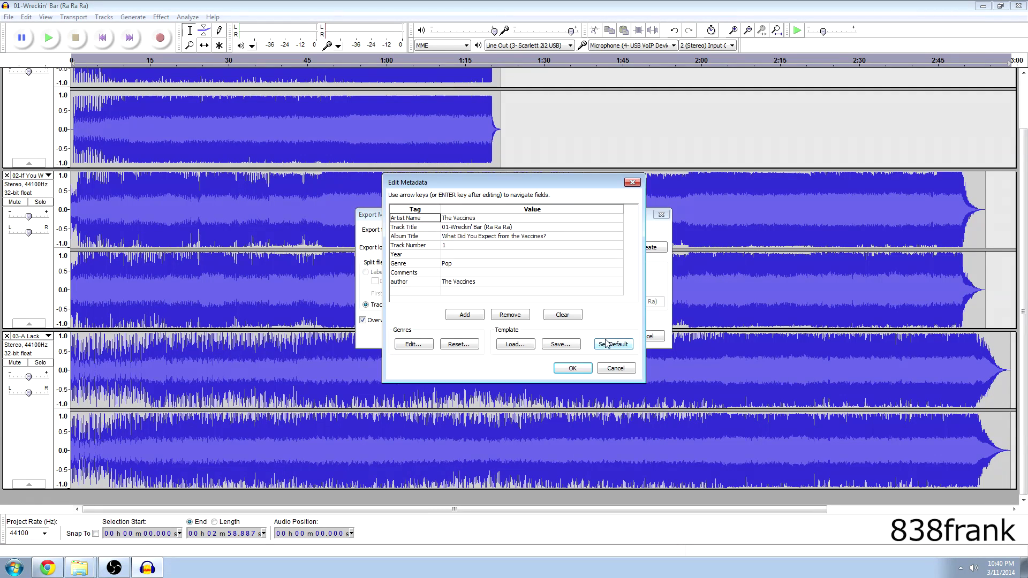
left_click(571, 367)
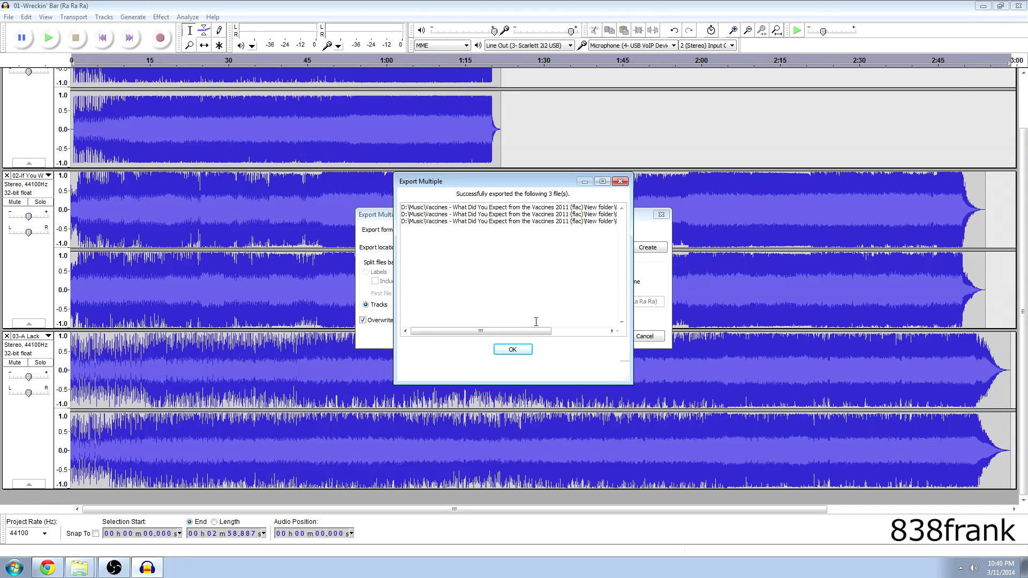
left_click_drag(537, 331, 614, 337)
- Close the export summary, open New folder in Explorer and widen the Name column
left_click(512, 349)
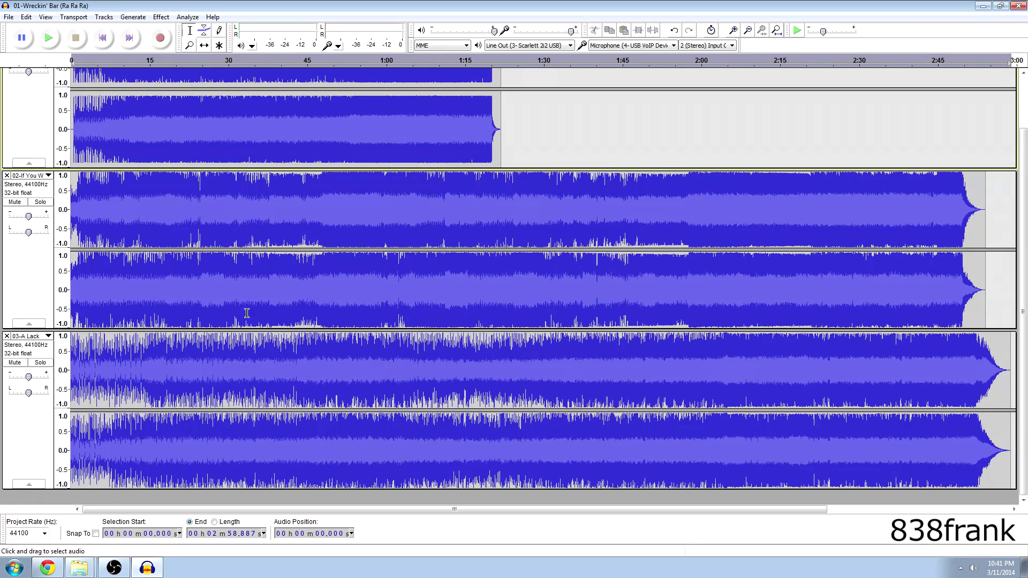
left_click(79, 568)
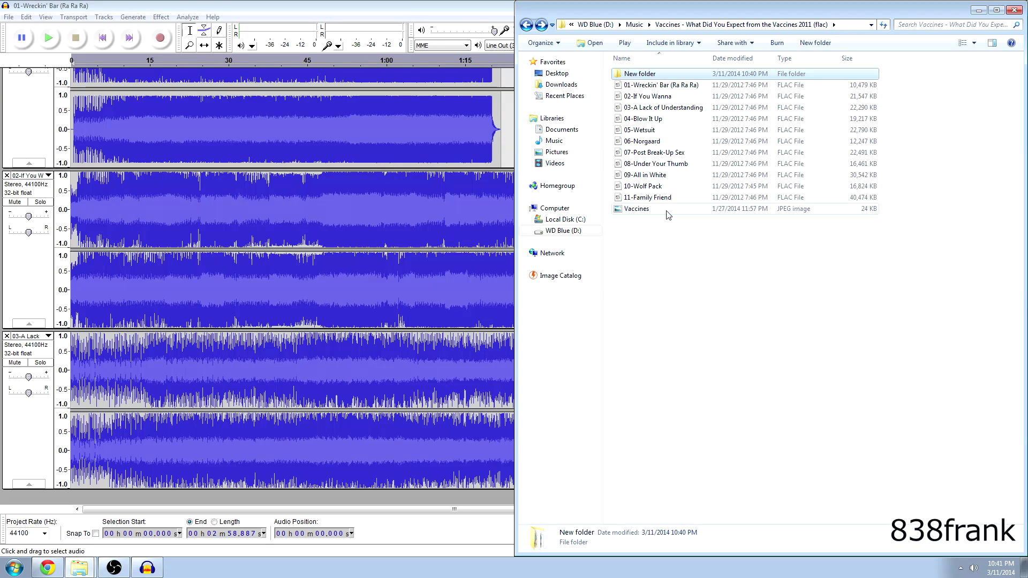
double_click(634, 76)
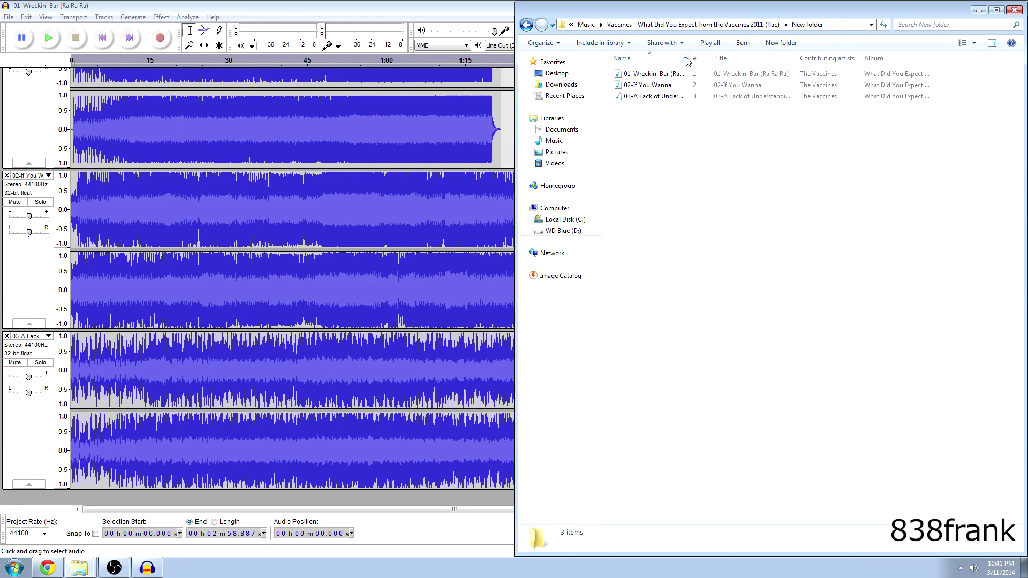
left_click_drag(689, 60, 752, 59)
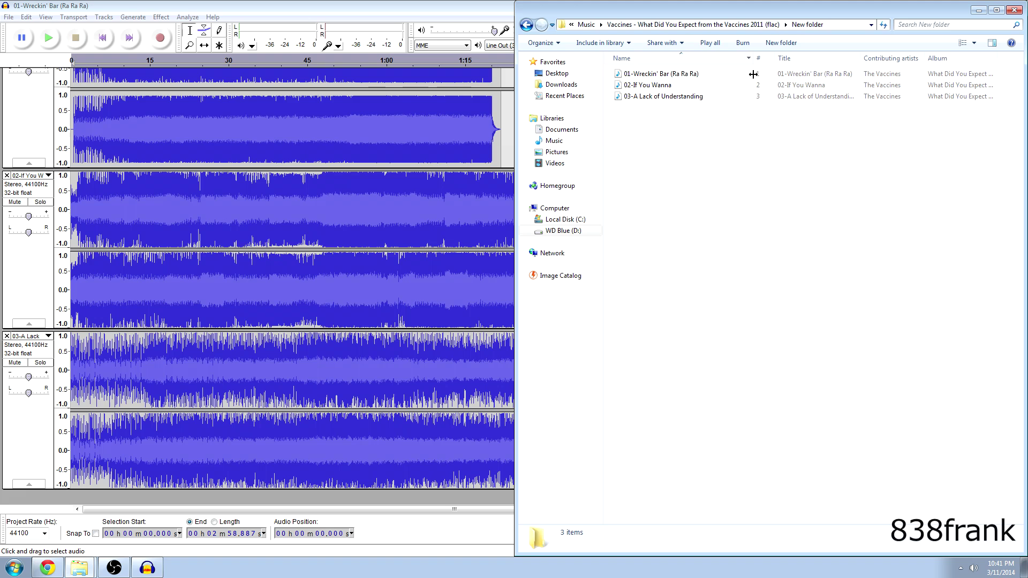
- Open Properties for 01-Wreckin' Bar (Ra Ra Ra) and confirm it is an MP3 Format Sound file
left_click(709, 76)
right_click(709, 76)
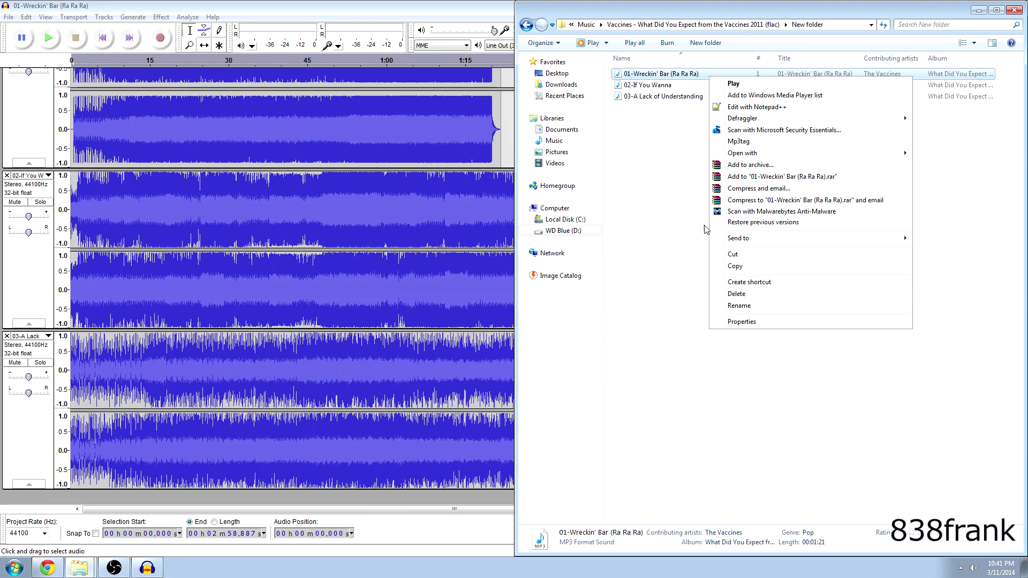
left_click(732, 320)
left_click_drag(793, 87, 745, 124)
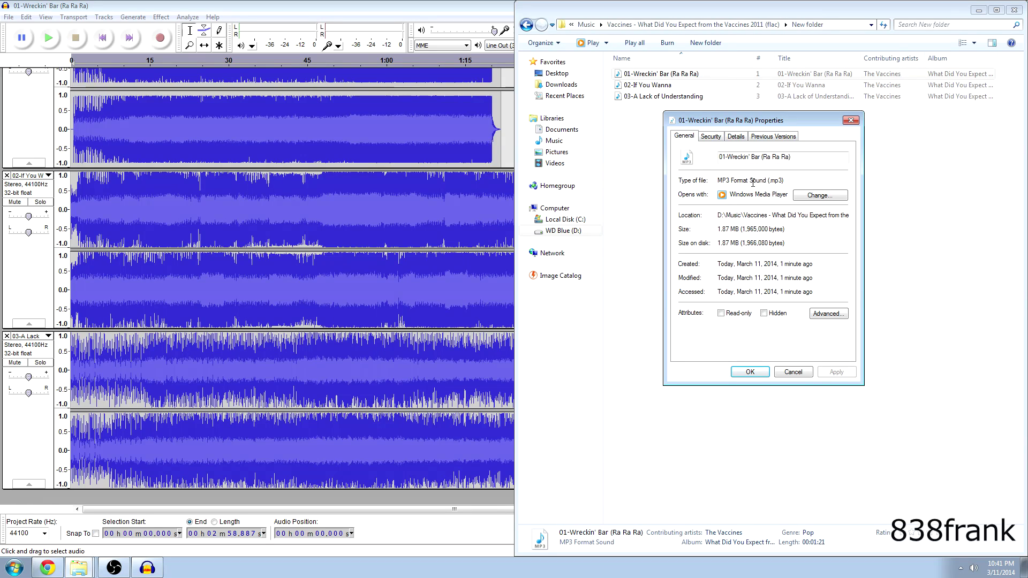
left_click_drag(746, 183, 785, 182)
- Play tracks 01, 02 and 03 in Windows Media Player one by one, then return to Audacity
left_click(785, 374)
double_click(699, 77)
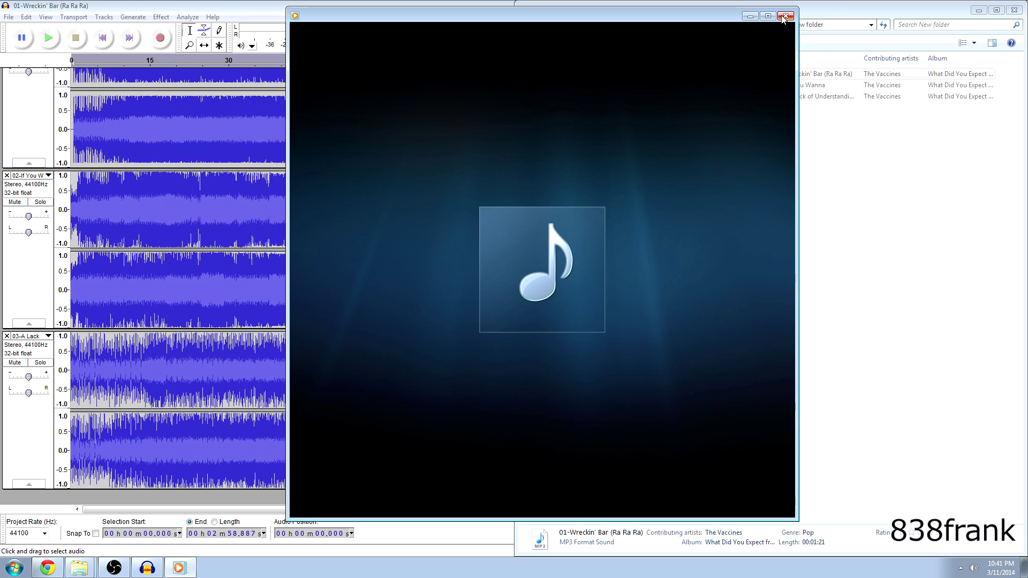
left_click(784, 16)
double_click(688, 84)
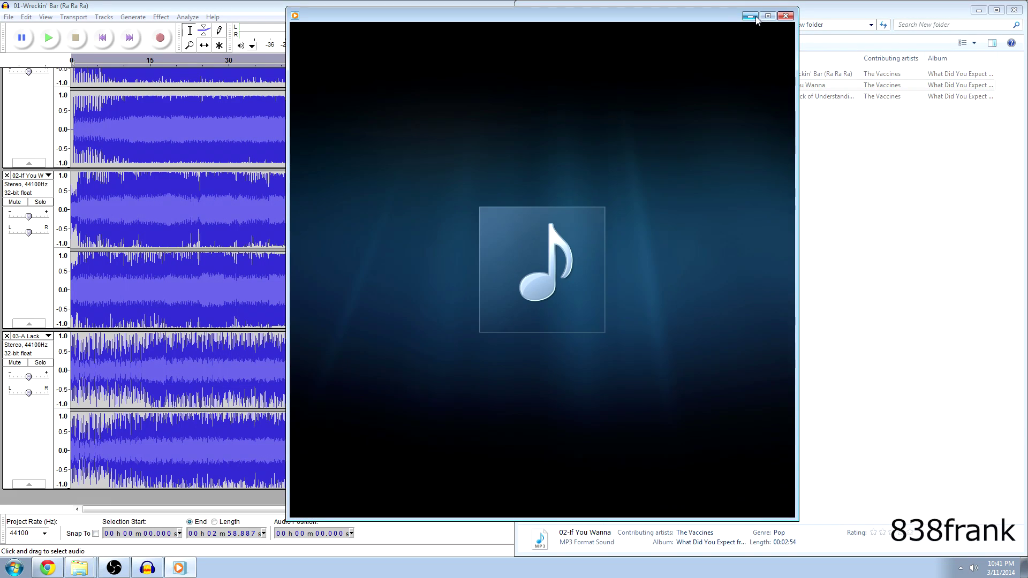
left_click(785, 17)
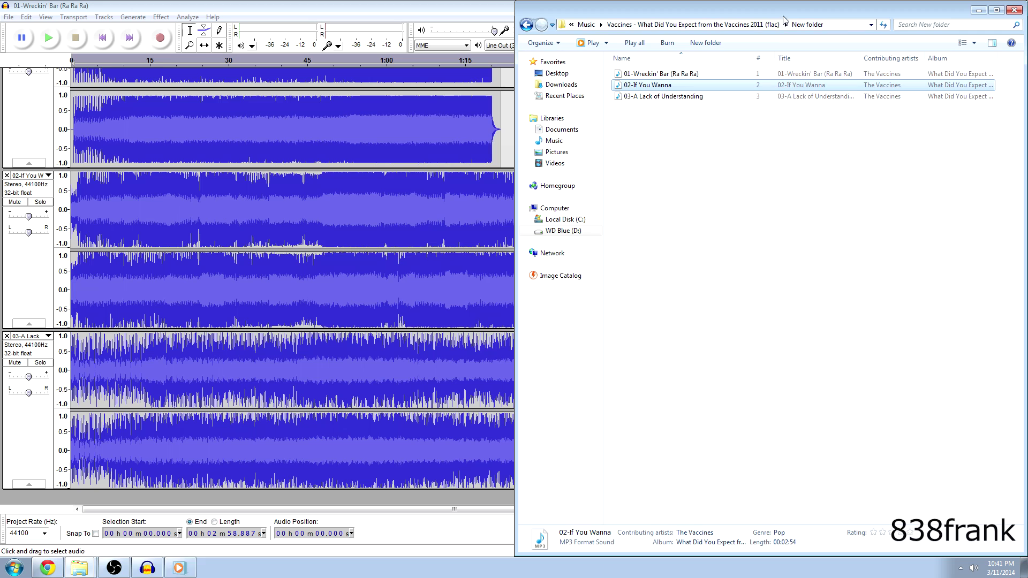
double_click(716, 98)
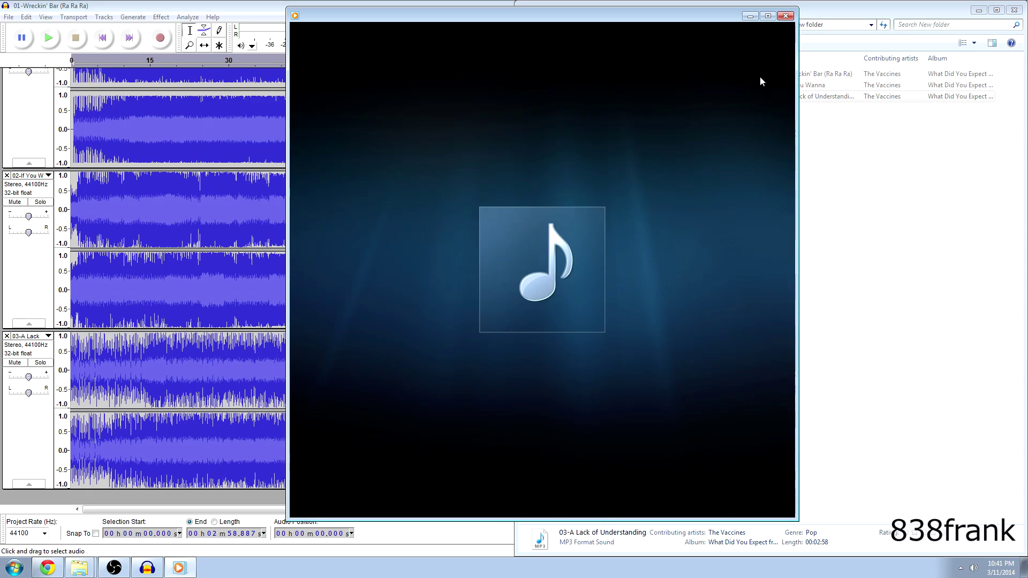
left_click(789, 19)
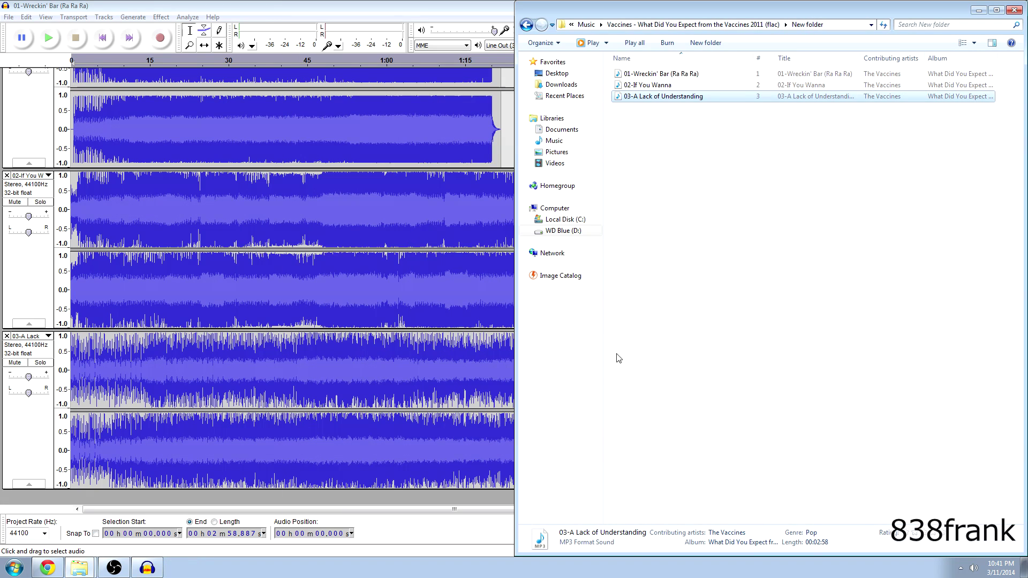
left_click(389, 9)
scroll(615, 296, "up", 2)
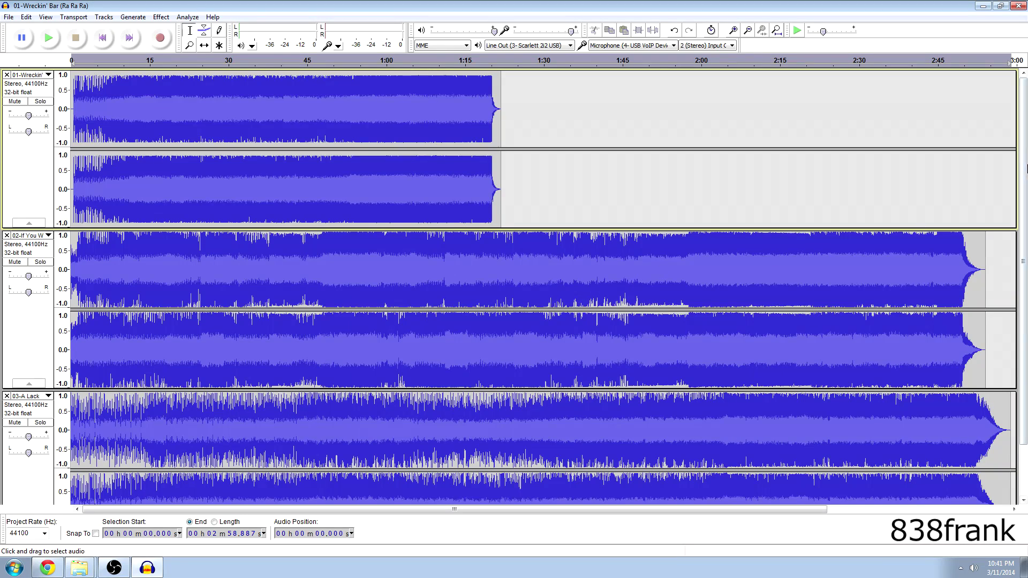
scroll(614, 212, "down", 2)
scroll(613, 211, "up", 2)
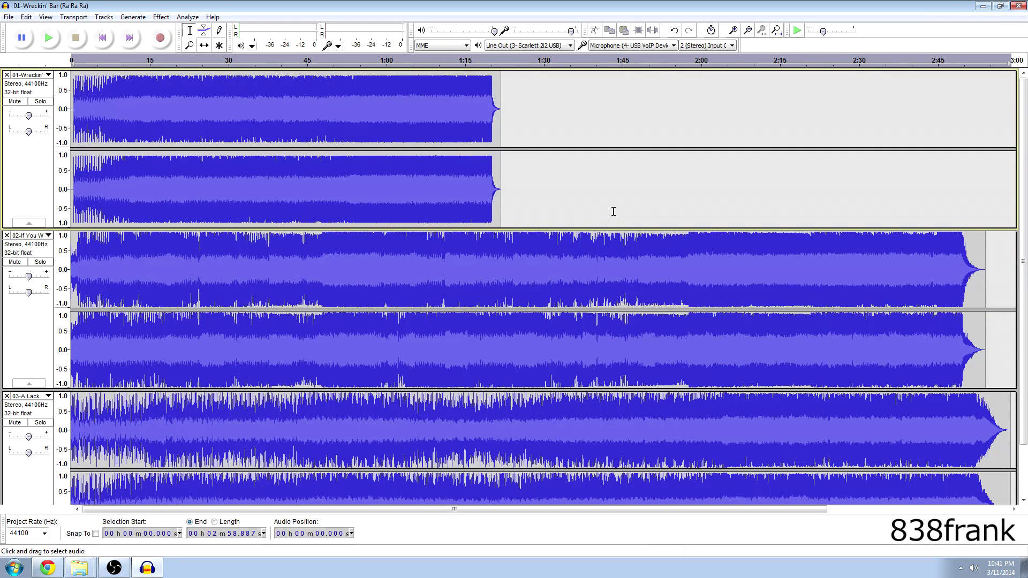